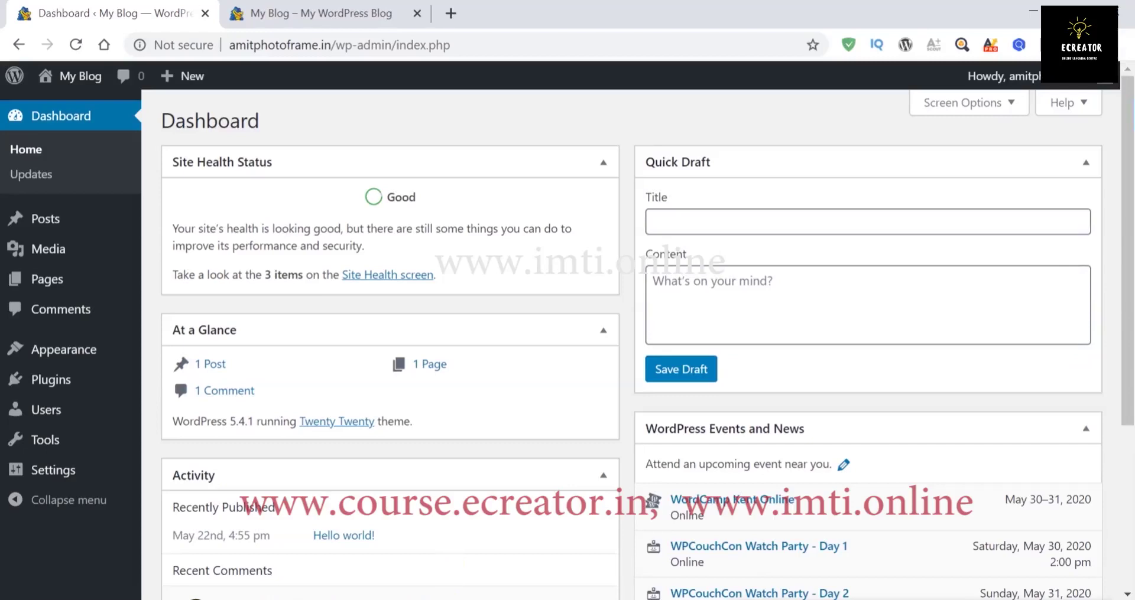
- Switch to Notepad and add the line "post + catogry + tags" below "dashboard" in the notes
{"action": "key", "text": "alt+Tab"}
{"action": "key", "text": "Return"}
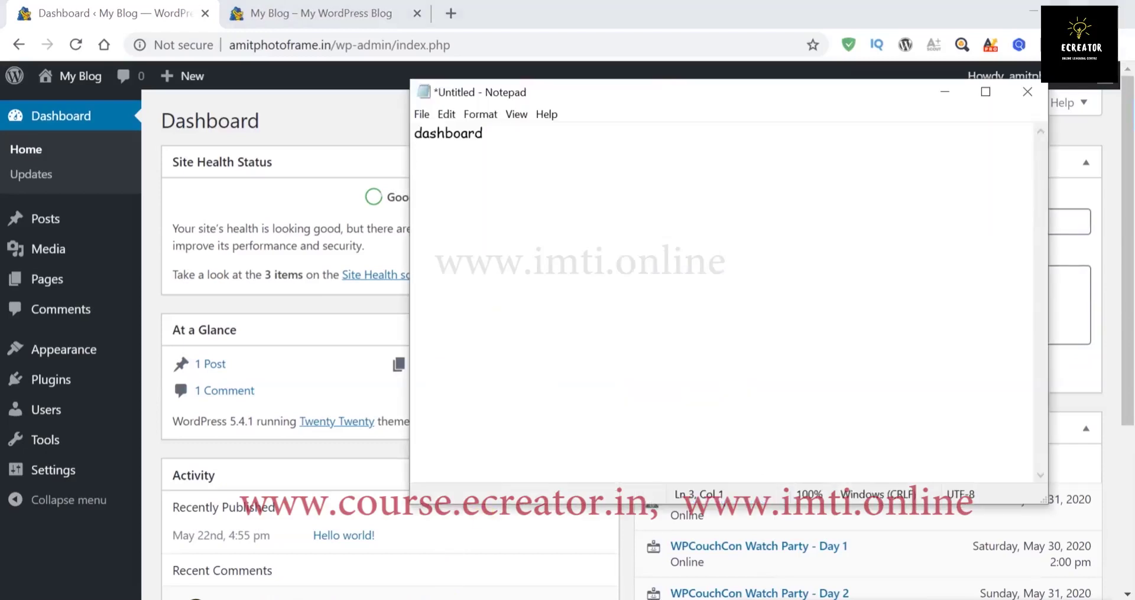
{"action": "type", "text": "post"}
{"action": "type", "text": "="}
{"action": "key", "text": "BackSpace"}
{"action": "type", "text": "+  catogry  + "}
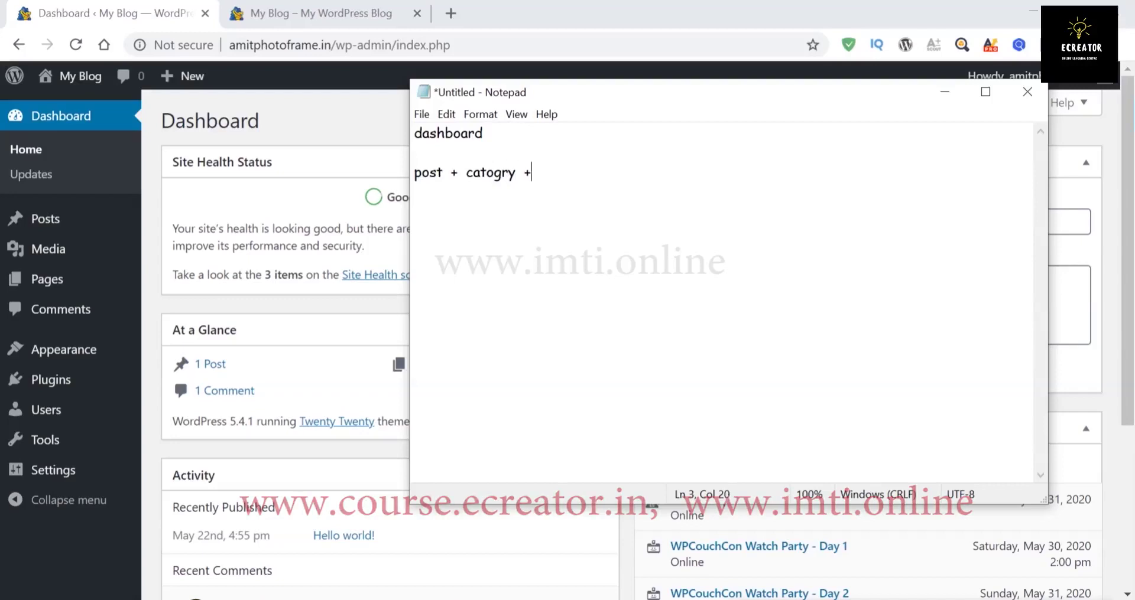
{"action": "type", "text": "tags"}
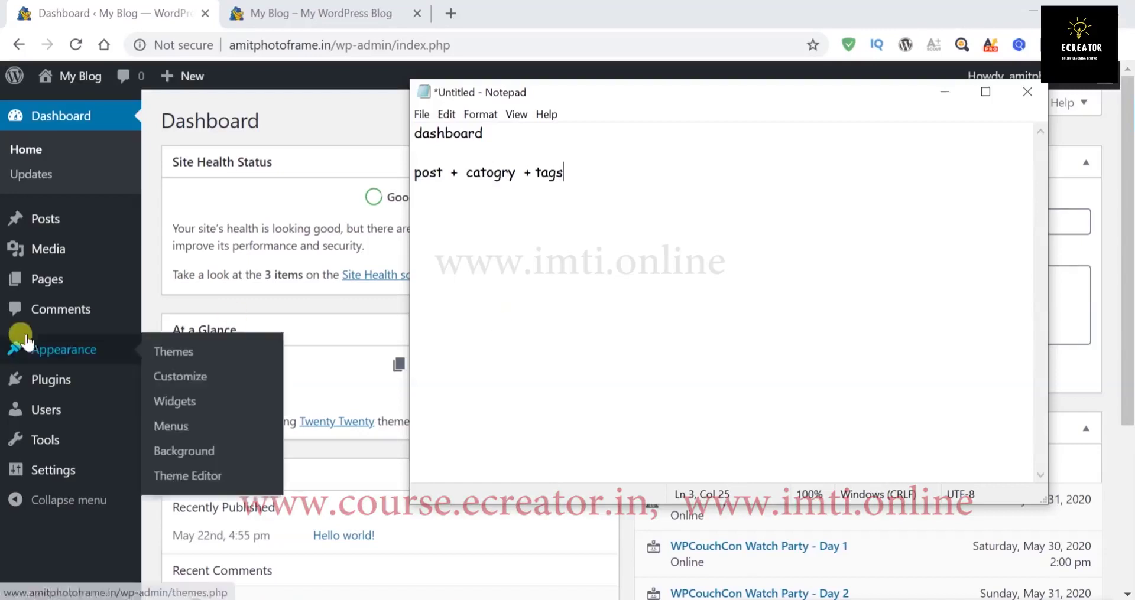
- Open the list of all posts in the WordPress admin and look at the "Hello world!" entry
{"action": "mouse_move", "coordinate": [45, 218]}
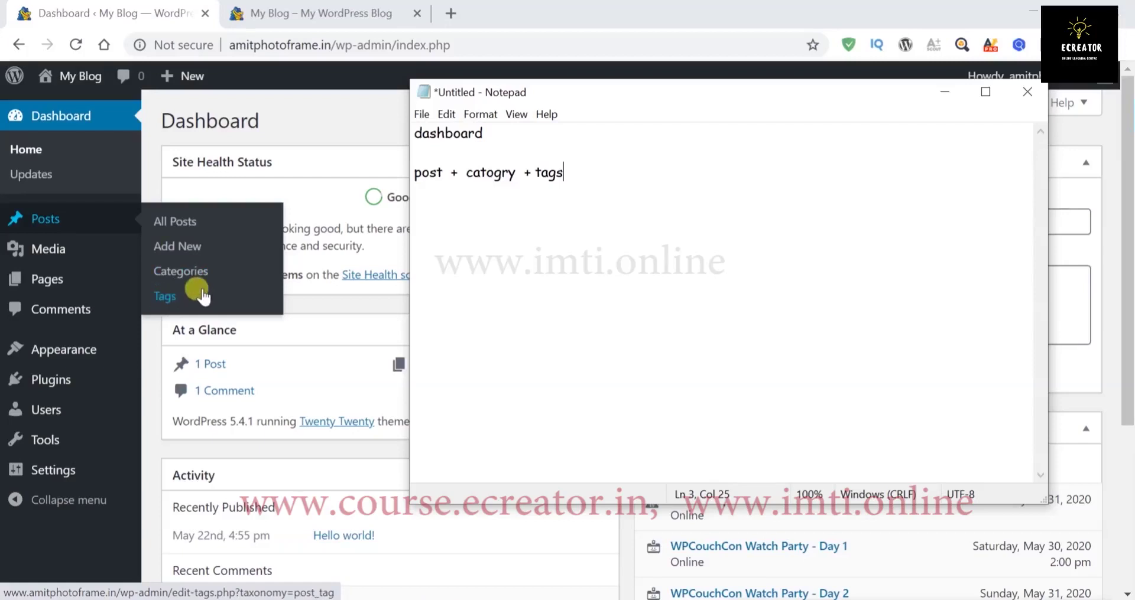
{"action": "left_click", "coordinate": [176, 223]}
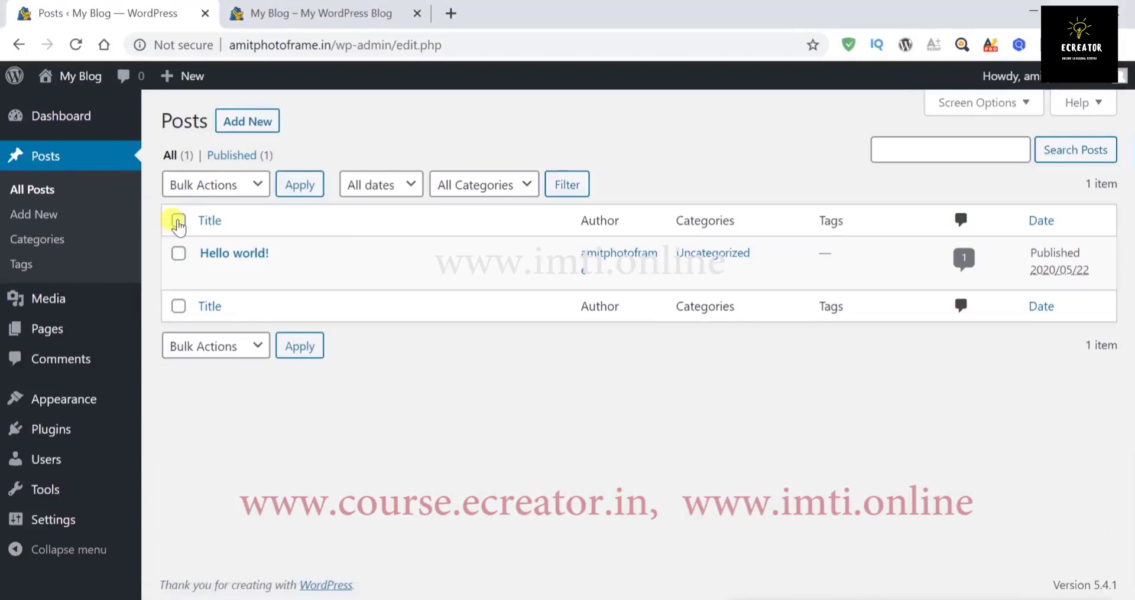
{"action": "mouse_move", "coordinate": [180, 254]}
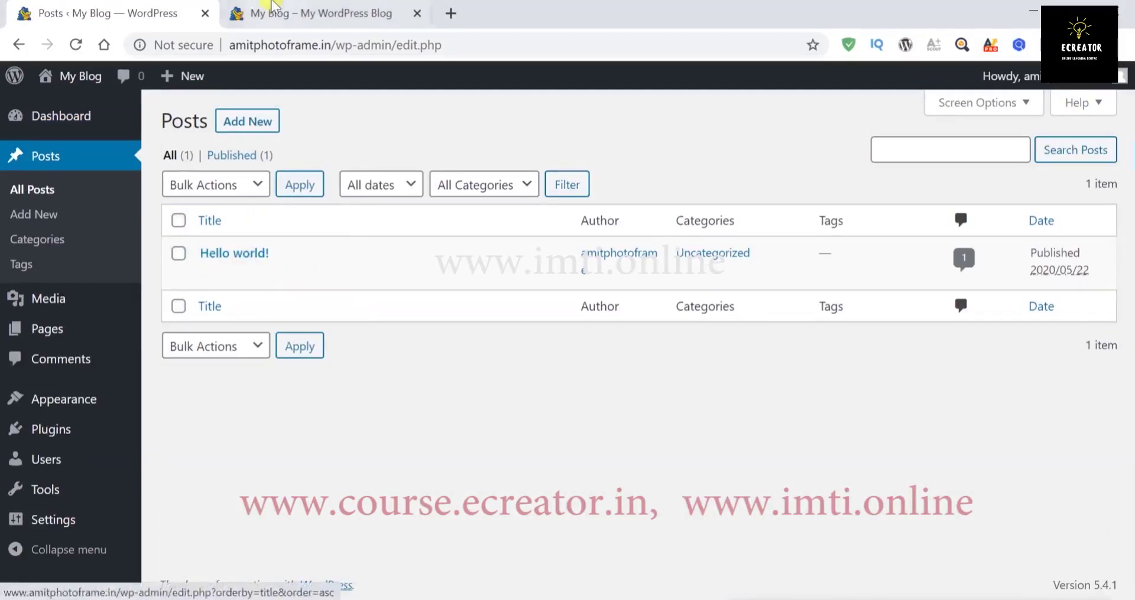
- Look over the live blog's front page, and open the post categories in the site admin
{"action": "left_click", "coordinate": [297, 13]}
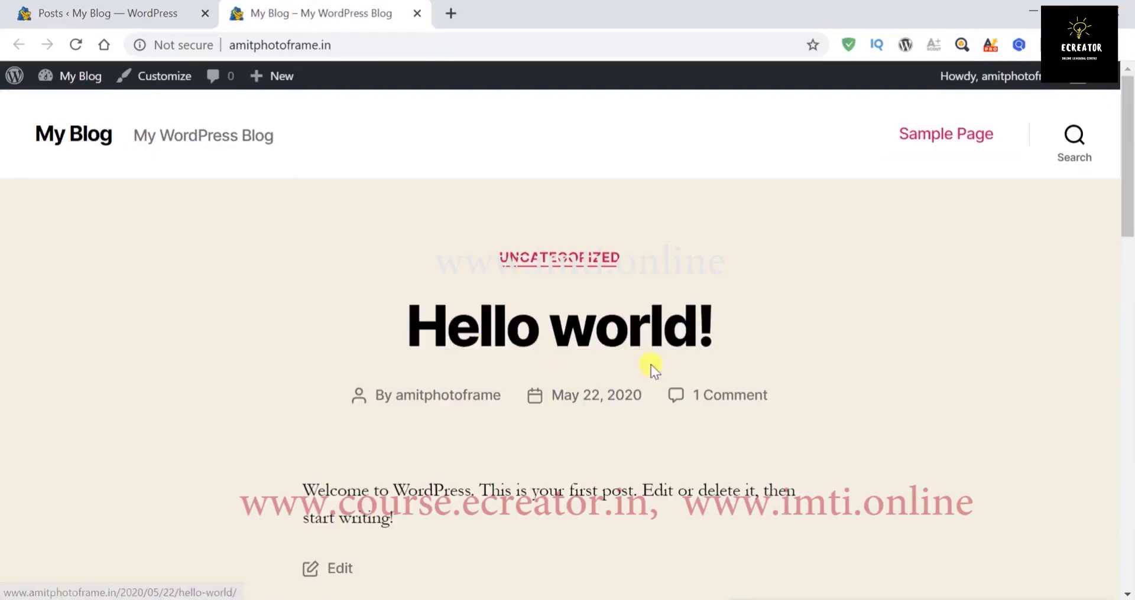
{"action": "scroll", "coordinate": [474, 420], "scroll_direction": "down", "scroll_amount": 5}
{"action": "scroll", "coordinate": [474, 421], "scroll_direction": "up", "scroll_amount": 5}
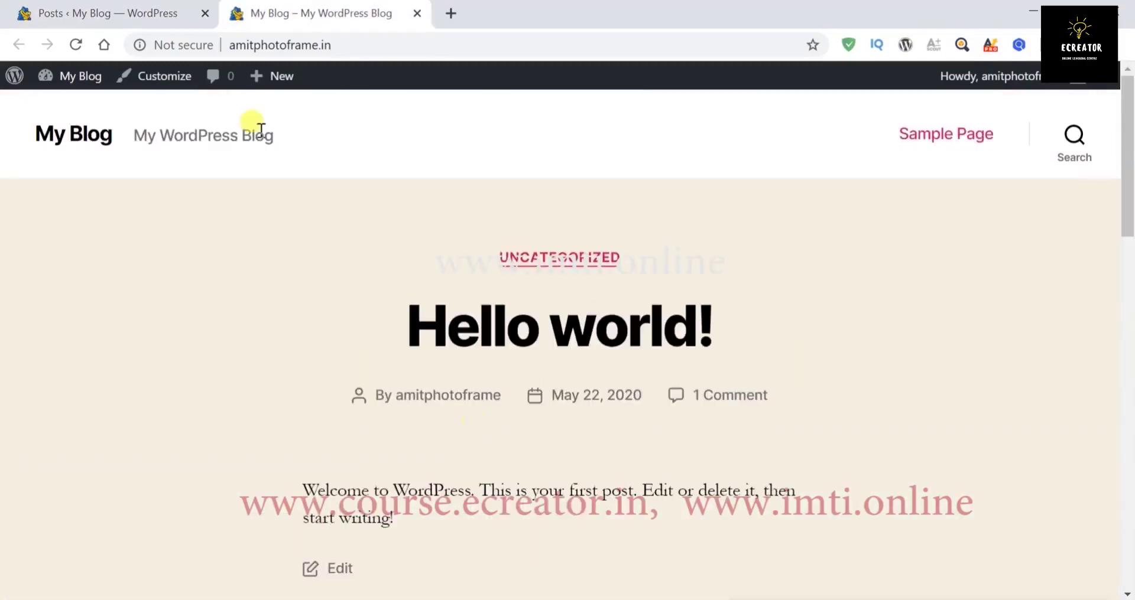
{"action": "left_click", "coordinate": [152, 14]}
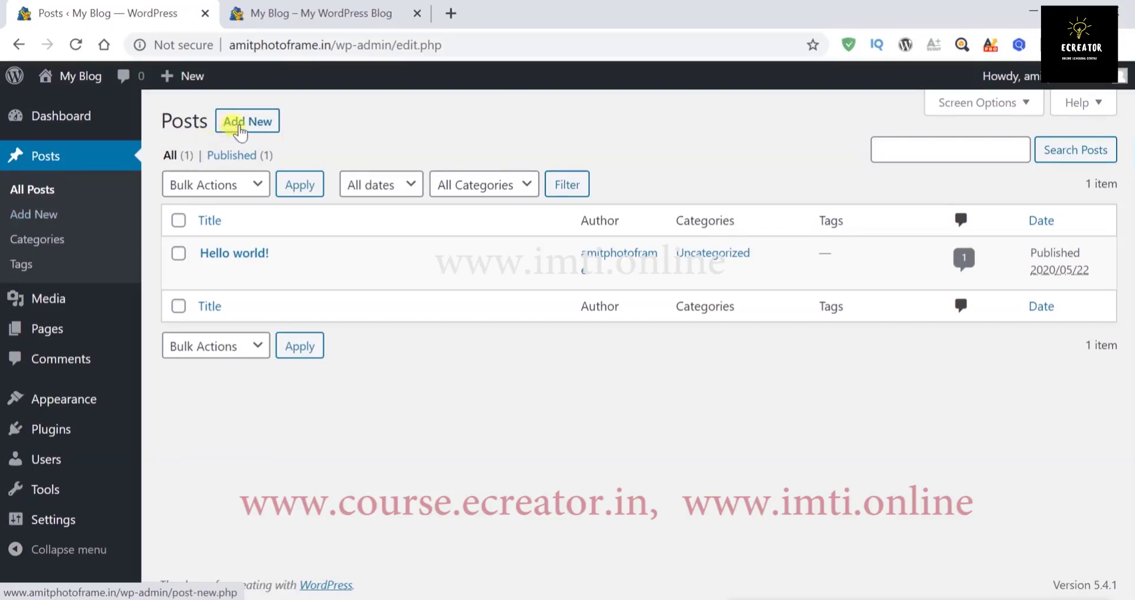
{"action": "left_click", "coordinate": [52, 242]}
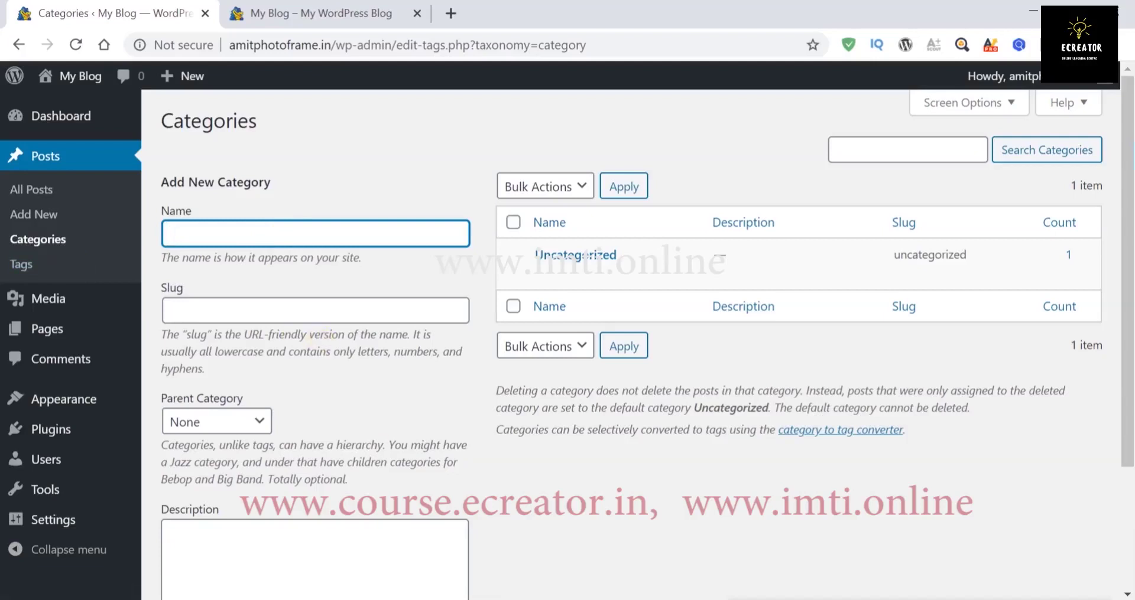
- Add the line "media" to the Notepad notes, separated by a blank line, and minimize Notepad
{"action": "key", "text": "alt+Tab"}
{"action": "key", "text": "Return"}
{"action": "key", "text": "Return"}
{"action": "type", "text": "media"}
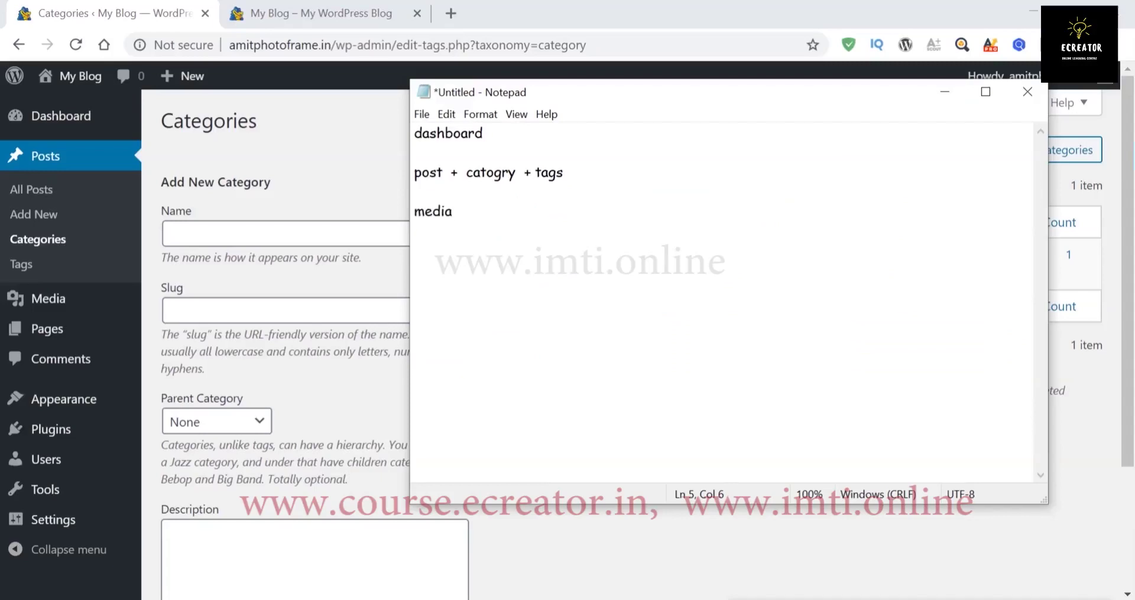
{"action": "left_click", "coordinate": [943, 94]}
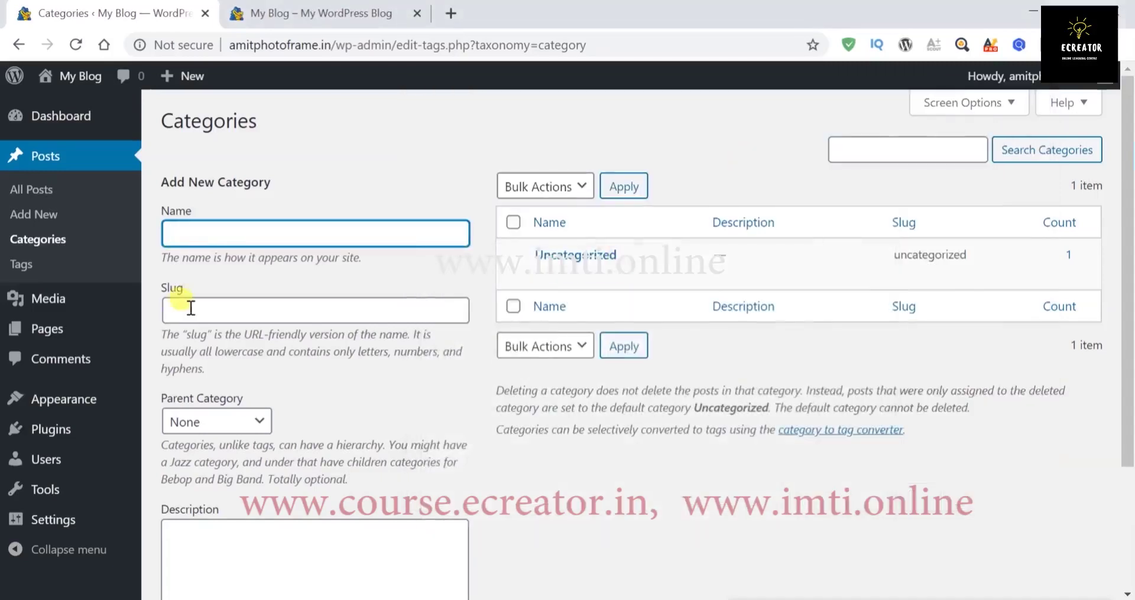
- Open the Media Library and check the live blog's front page for the kind of content it displays
{"action": "left_click", "coordinate": [55, 300]}
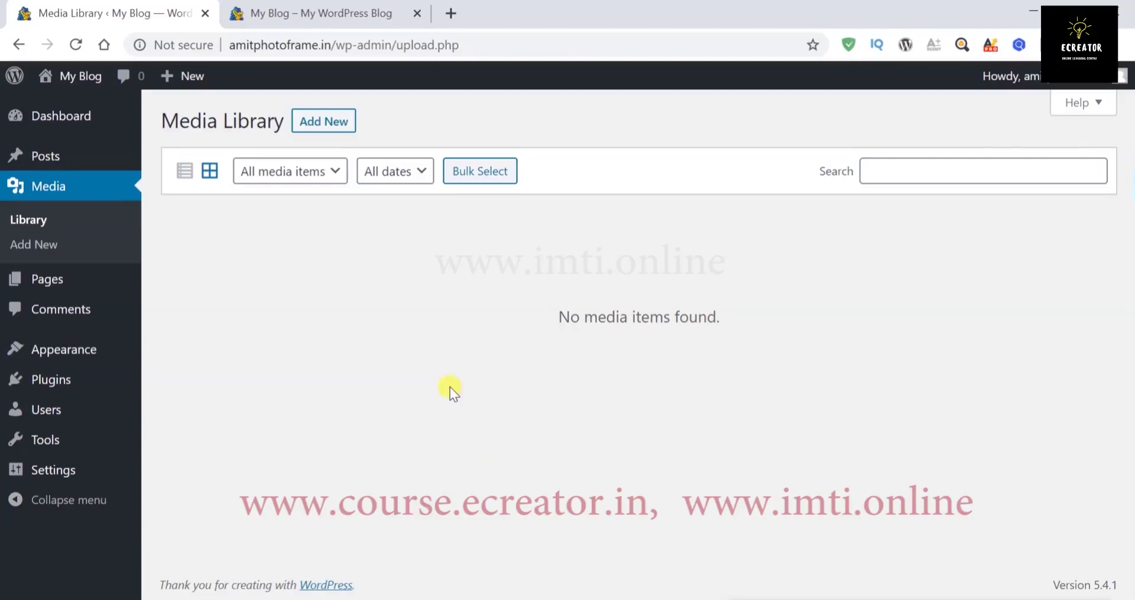
{"action": "left_click", "coordinate": [346, 20]}
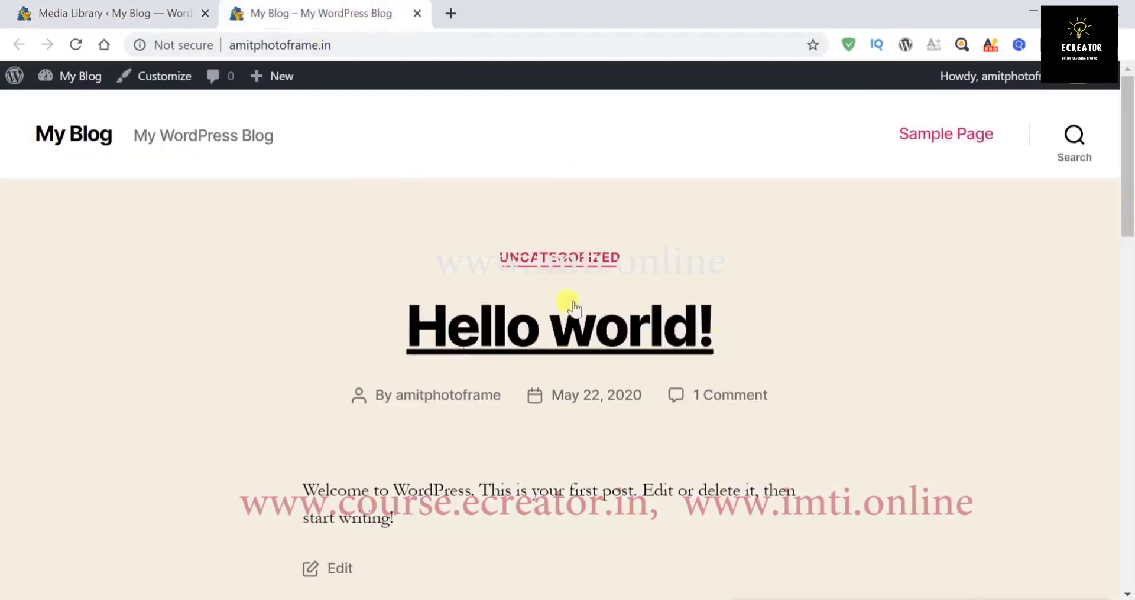
{"action": "scroll", "coordinate": [665, 488], "scroll_direction": "down", "scroll_amount": 5}
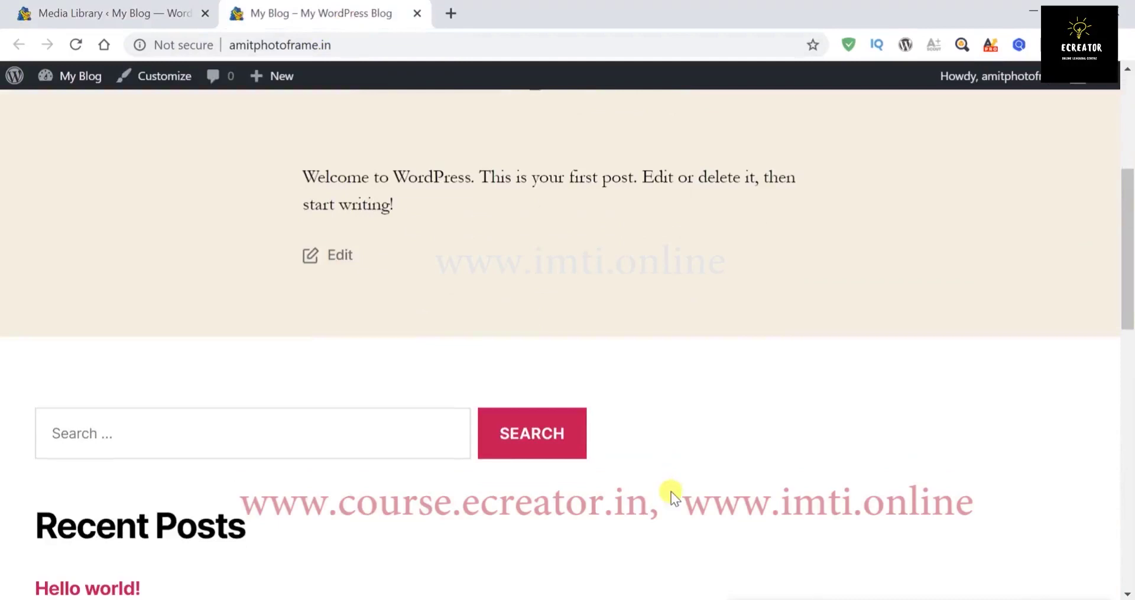
{"action": "key", "text": "ctrl+1"}
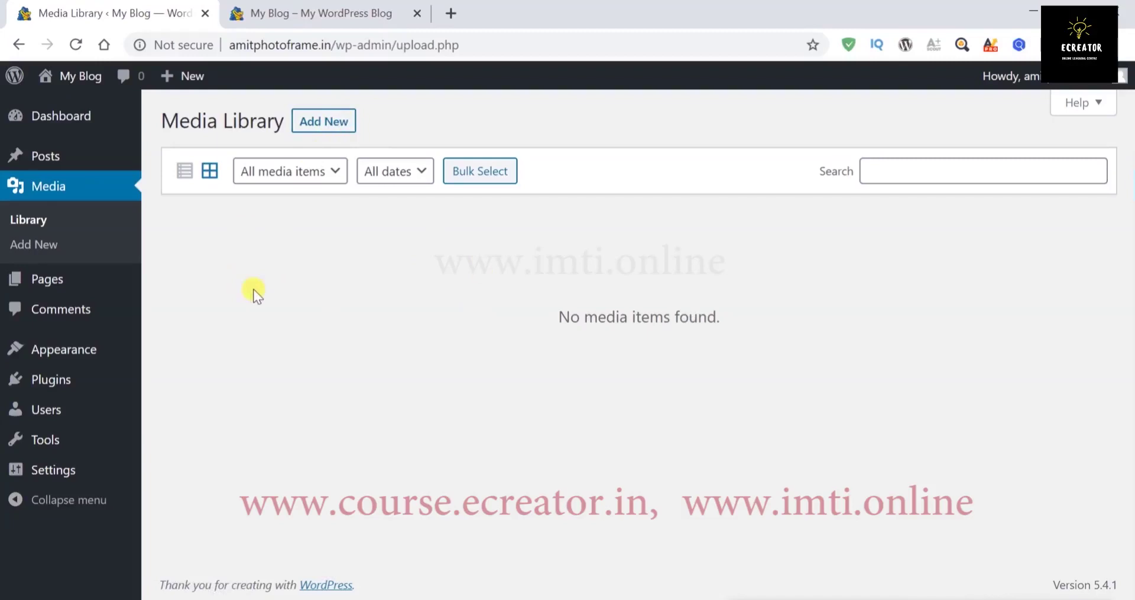
- Open the Pages list and add the line "pages - home - about - contact - products - service" to the Notepad notes
{"action": "left_click", "coordinate": [47, 279]}
{"action": "key", "text": "alt+Tab"}
{"action": "key", "text": "Return"}
{"action": "key", "text": "Return"}
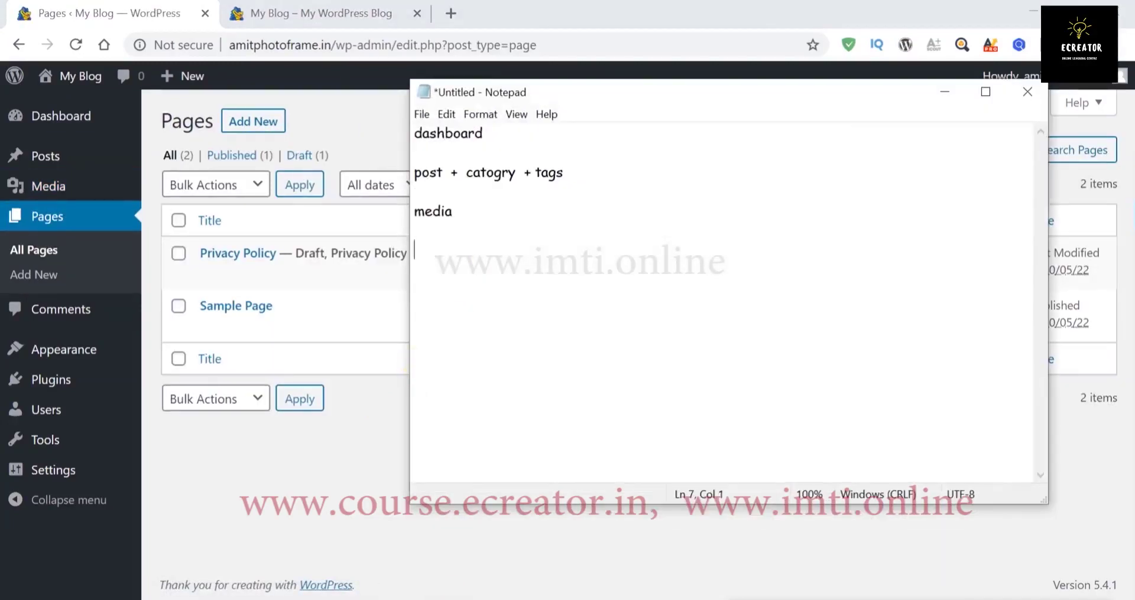
{"action": "type", "text": "pages  -  home -  abi"}
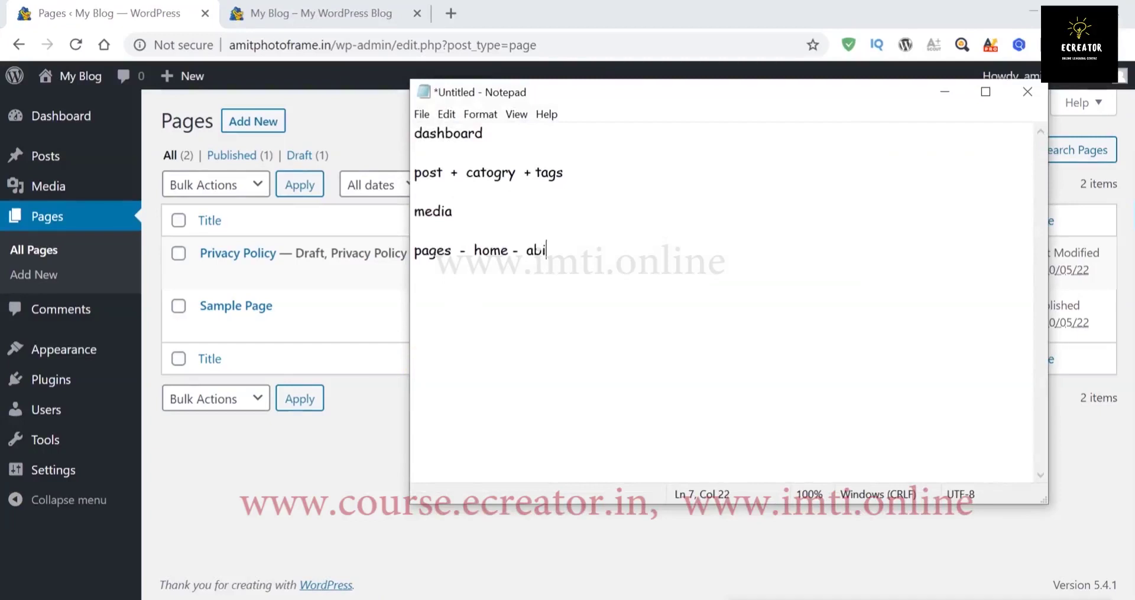
{"action": "key", "text": "BackSpace"}
{"action": "type", "text": "out -  contact -  prod"}
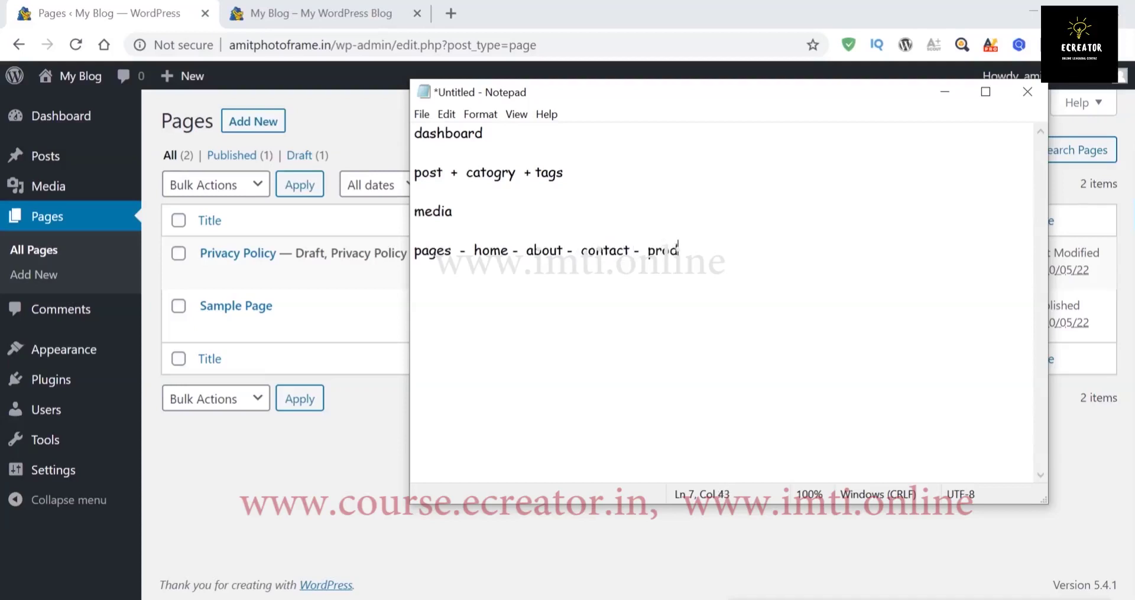
{"action": "type", "text": "ucts -  service"}
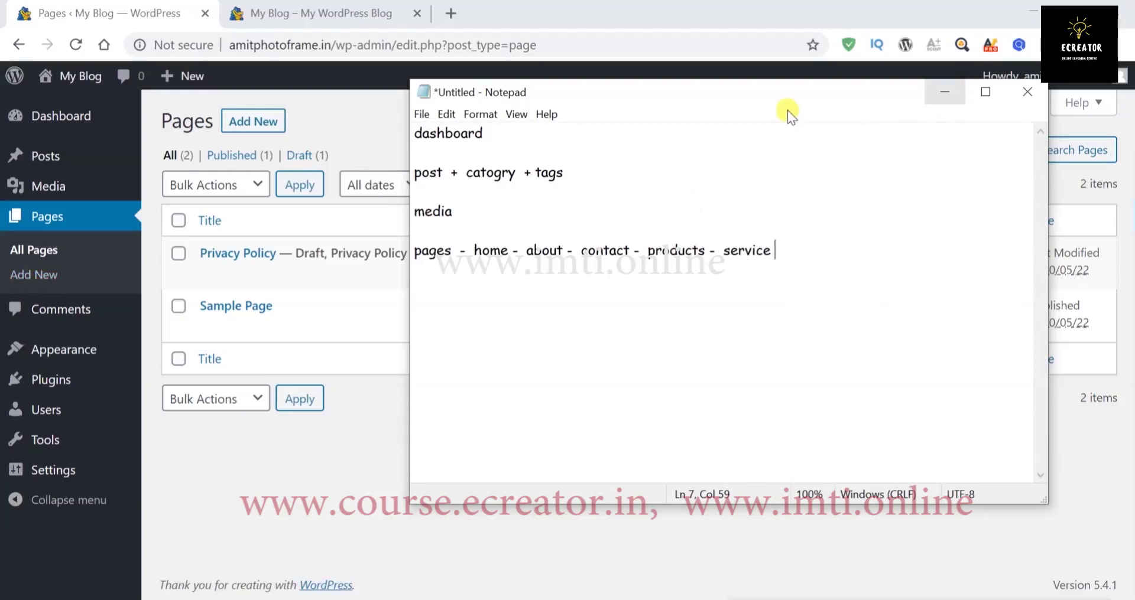
{"action": "left_click", "coordinate": [944, 93]}
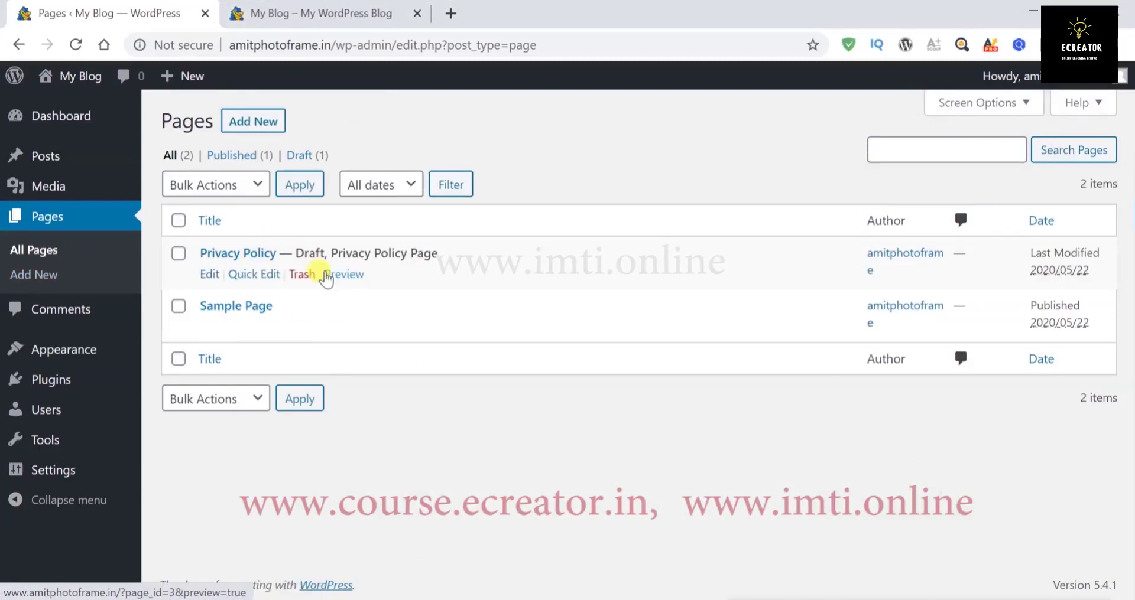
- Open the Comments list and add the line "comments" to the Notepad notes
{"action": "left_click", "coordinate": [66, 316]}
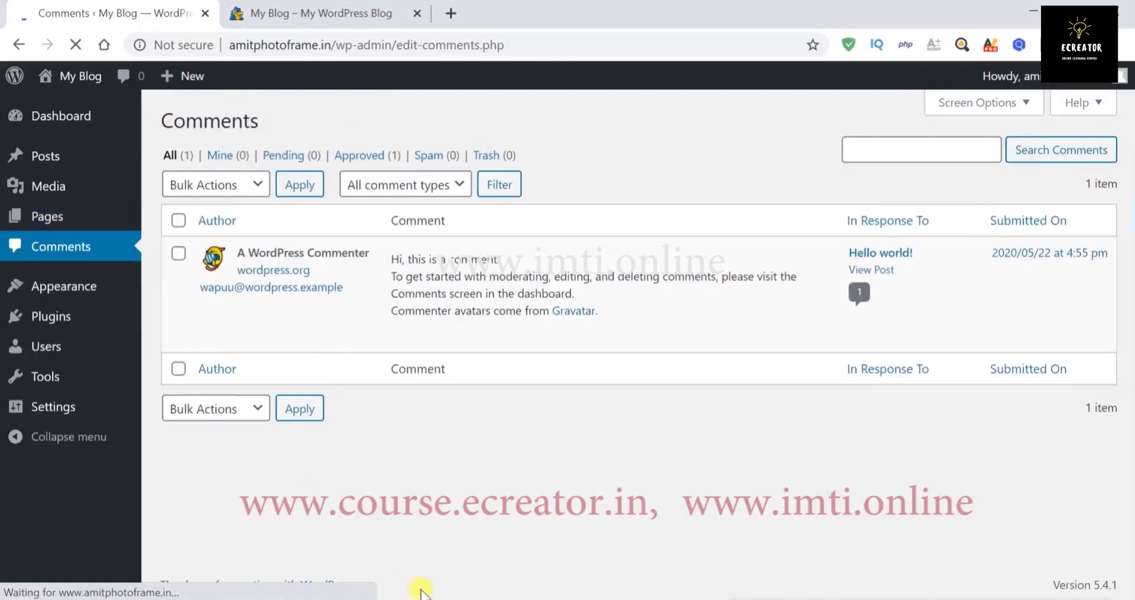
{"action": "left_click", "coordinate": [467, 590]}
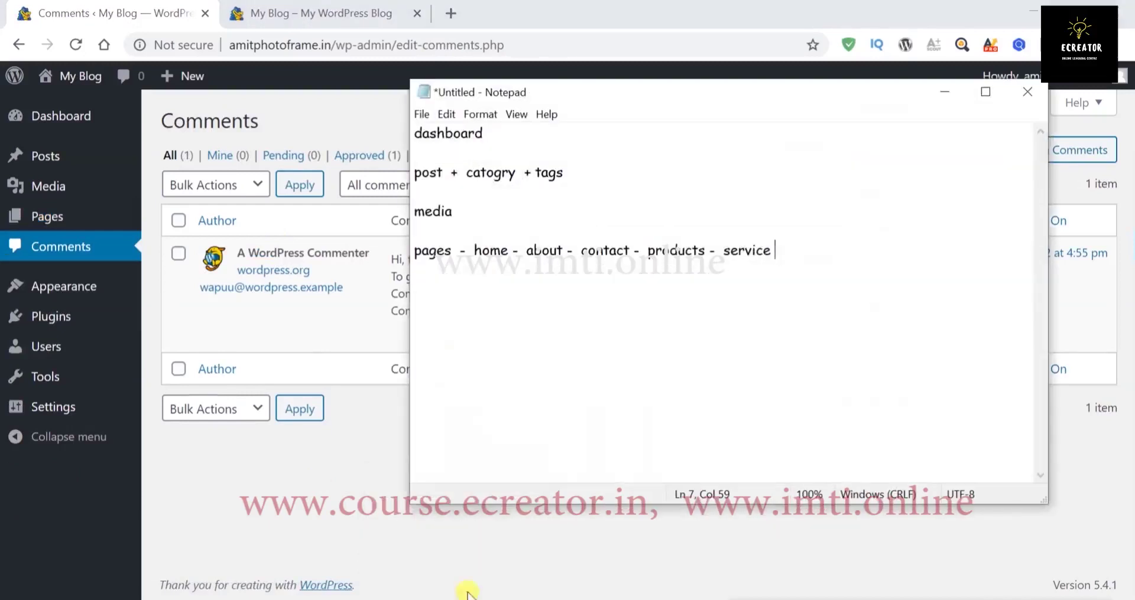
{"action": "key", "text": "Return"}
{"action": "key", "text": "Return"}
{"action": "type", "text": "comments"}
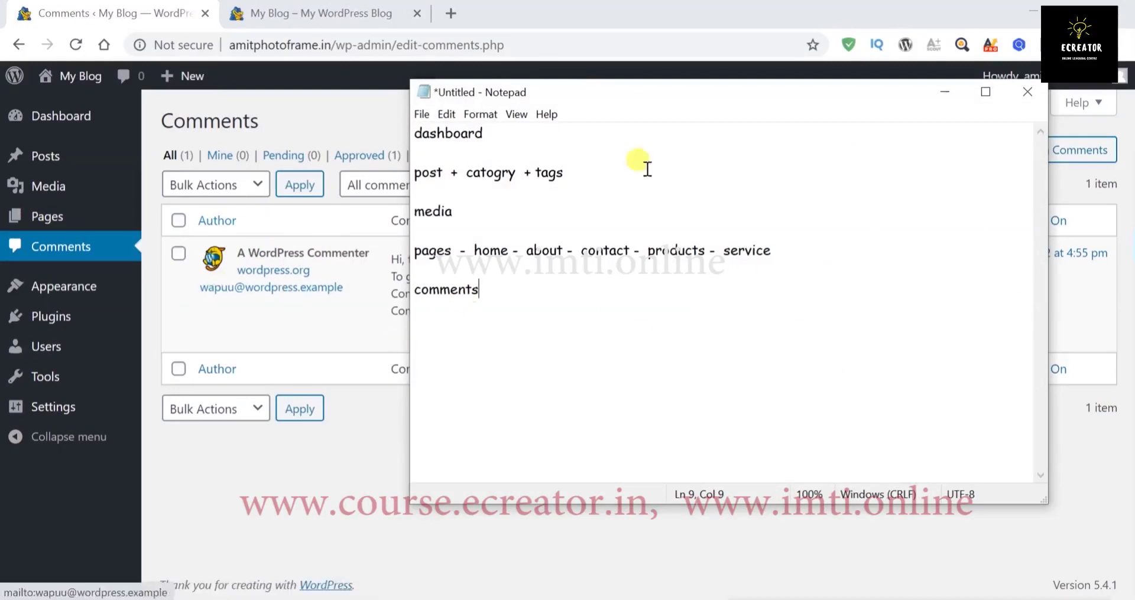
{"action": "left_click", "coordinate": [944, 92]}
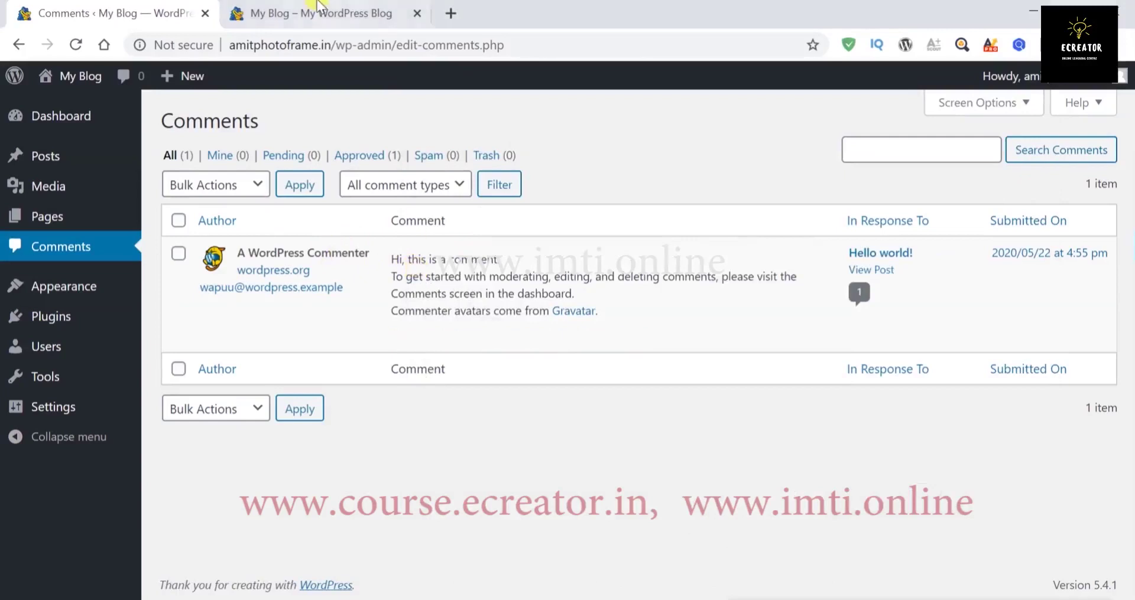
- Look through the live blog's front page from the search box down to the footer and back to the post
{"action": "left_click", "coordinate": [332, 13]}
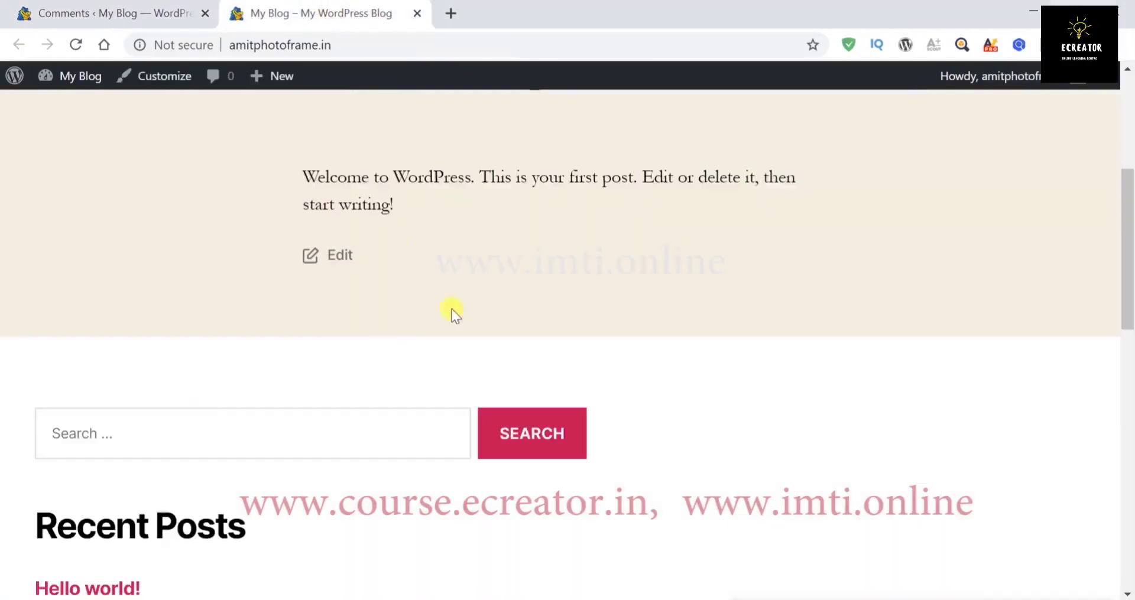
{"action": "left_click", "coordinate": [187, 437]}
{"action": "scroll", "coordinate": [538, 484], "scroll_direction": "down", "scroll_amount": 6}
{"action": "scroll", "coordinate": [538, 483], "scroll_direction": "down", "scroll_amount": 4}
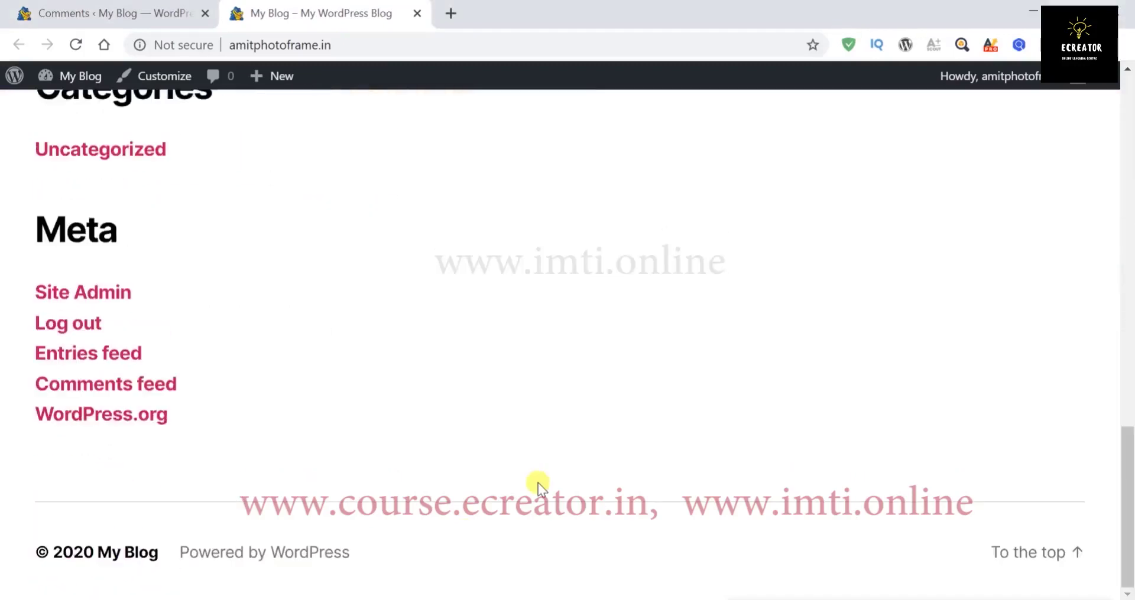
{"action": "key", "text": "Home"}
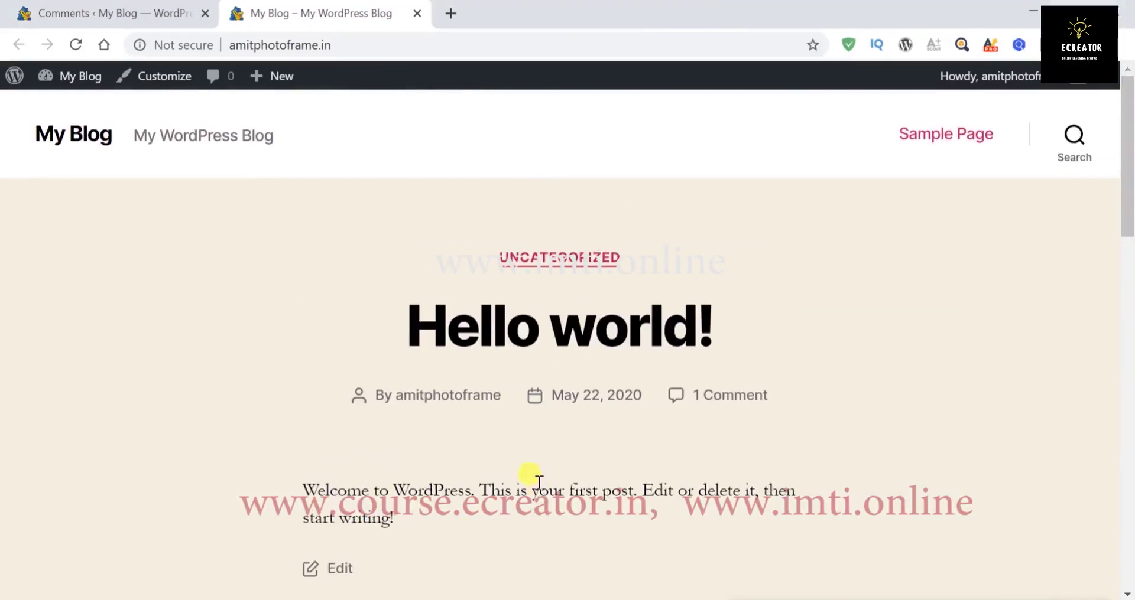
{"action": "scroll", "coordinate": [538, 483], "scroll_direction": "down", "scroll_amount": 3}
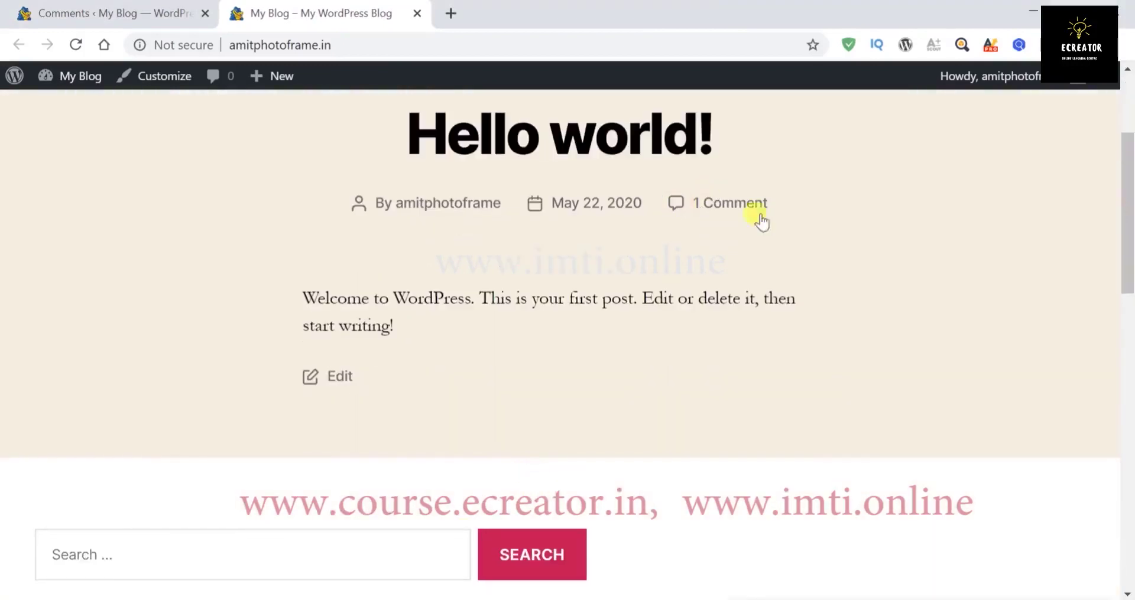
- Open the "Hello world!" post on the live blog and post the comment "hi"
{"action": "left_click", "coordinate": [519, 133]}
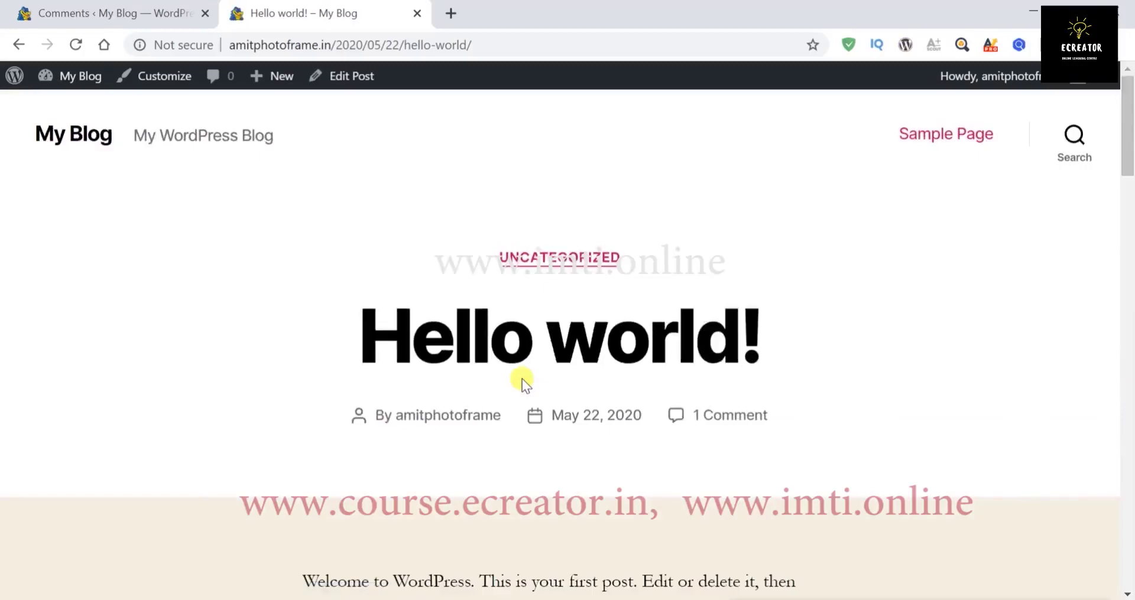
{"action": "scroll", "coordinate": [522, 378], "scroll_direction": "down", "scroll_amount": 6}
{"action": "scroll", "coordinate": [523, 378], "scroll_direction": "down", "scroll_amount": 8}
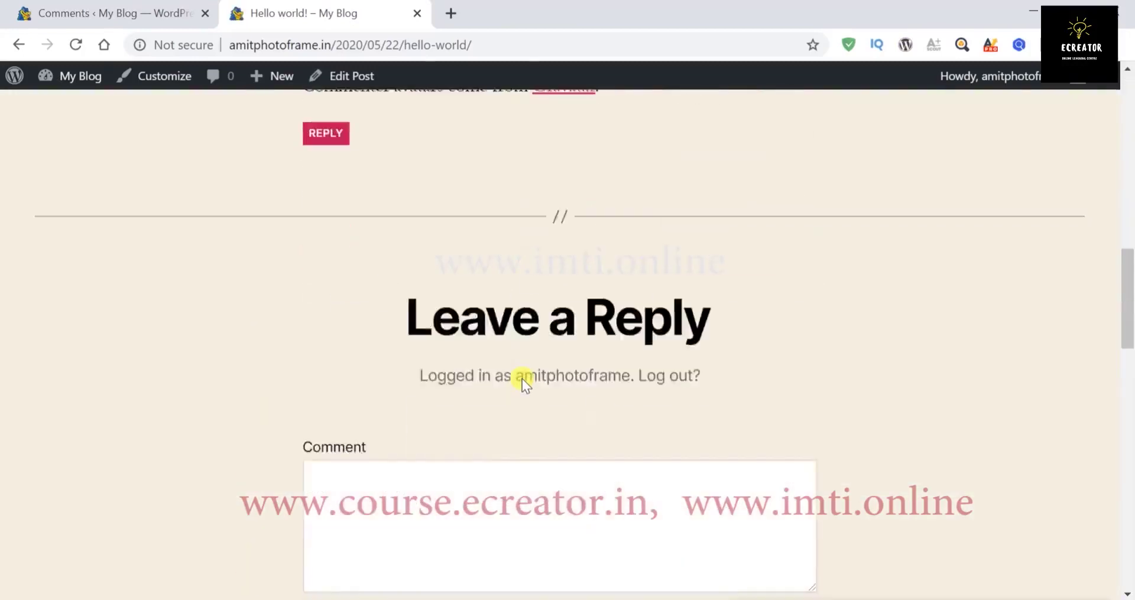
{"action": "scroll", "coordinate": [220, 174], "scroll_direction": "down", "scroll_amount": 7}
{"action": "left_click", "coordinate": [353, 169]}
{"action": "type", "text": "hi"}
{"action": "left_click", "coordinate": [379, 280]}
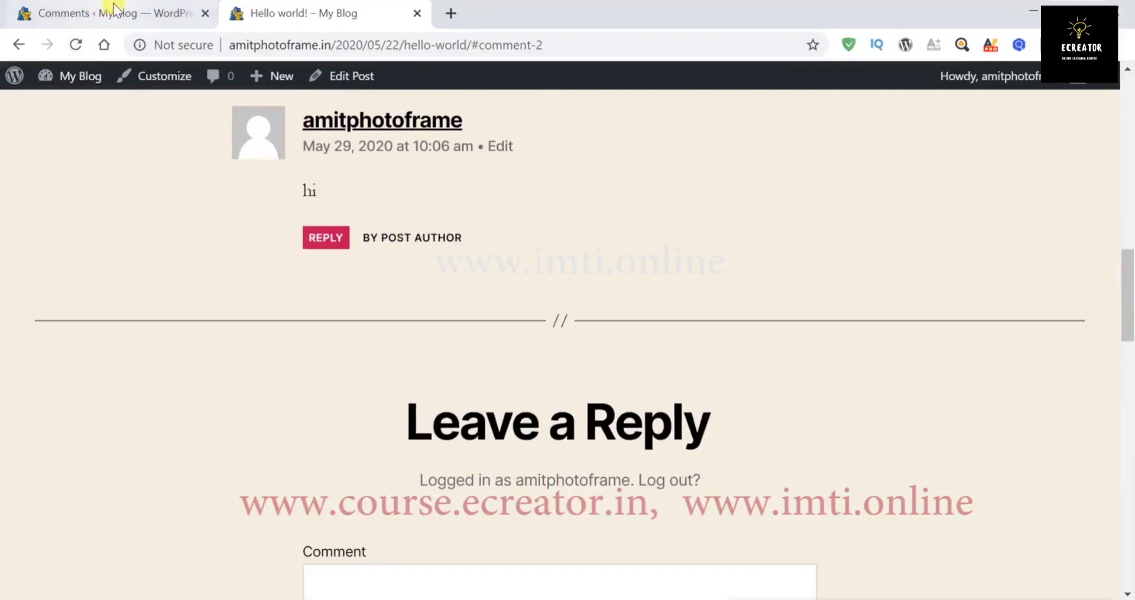
- Return to the admin Comments list and reload it to view the newly posted comment
{"action": "left_click", "coordinate": [110, 10]}
{"action": "left_click", "coordinate": [76, 43]}
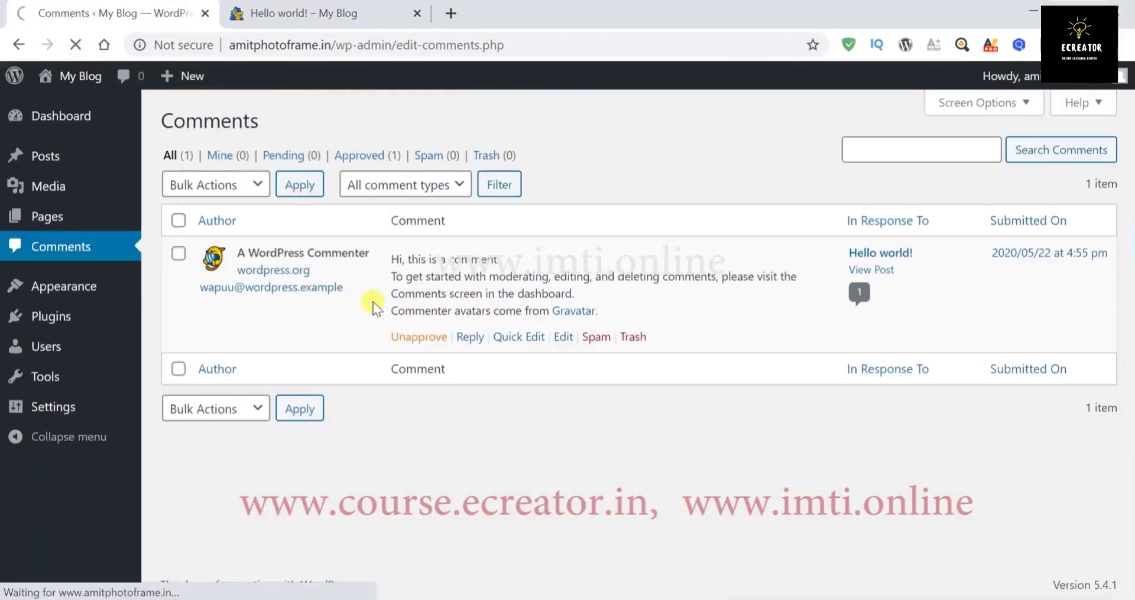
{"action": "mouse_move", "coordinate": [267, 259]}
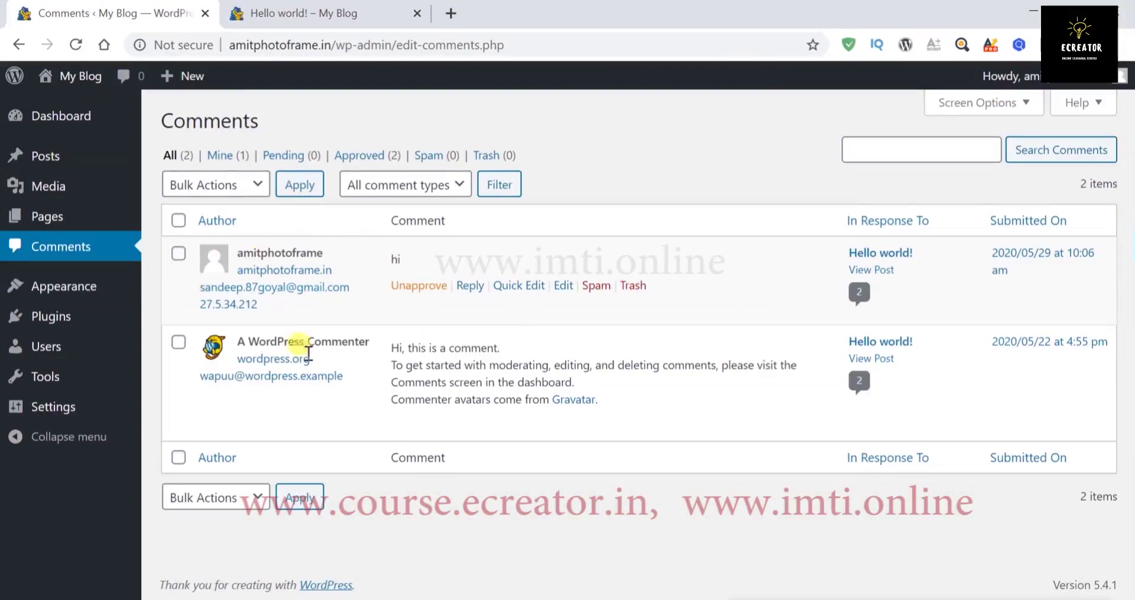
- Add the lines "appearence-", "theme" and "setting" below "comments" in the Notepad notes
{"action": "key", "text": "alt+Tab"}
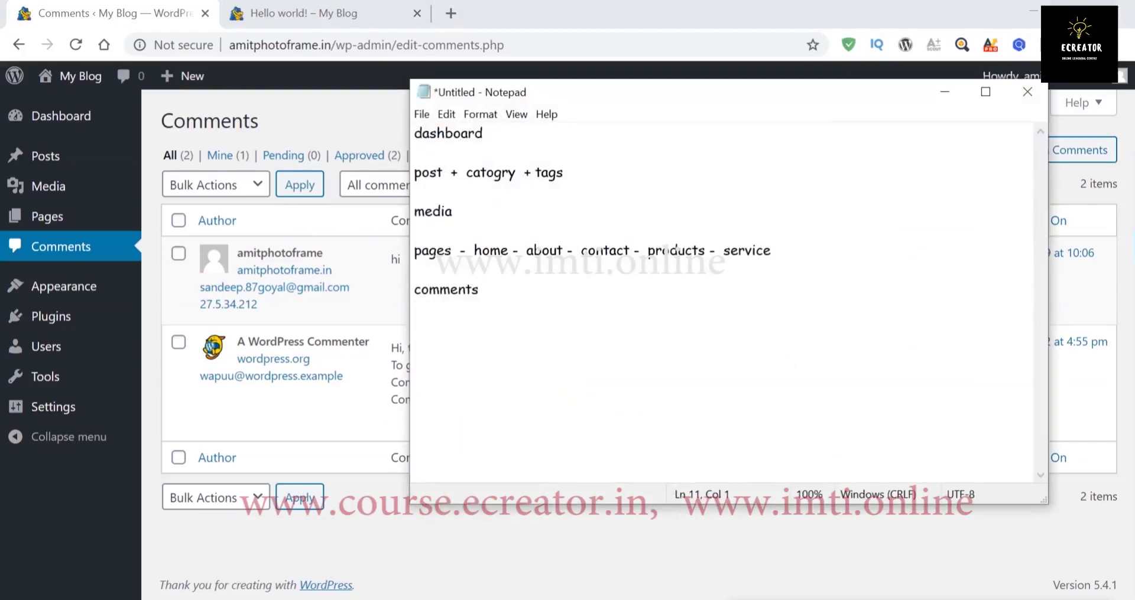
{"action": "type", "text": "appearence-"}
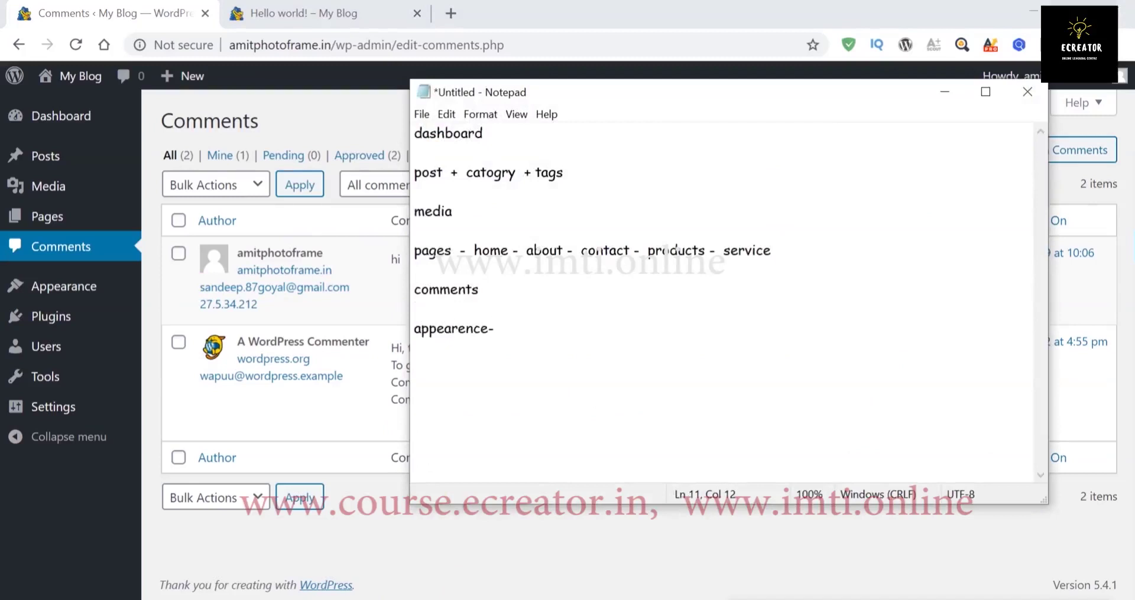
{"action": "key", "text": "Return"}
{"action": "type", "text": "theme"}
{"action": "key", "text": "Return"}
{"action": "type", "text": "setting"}
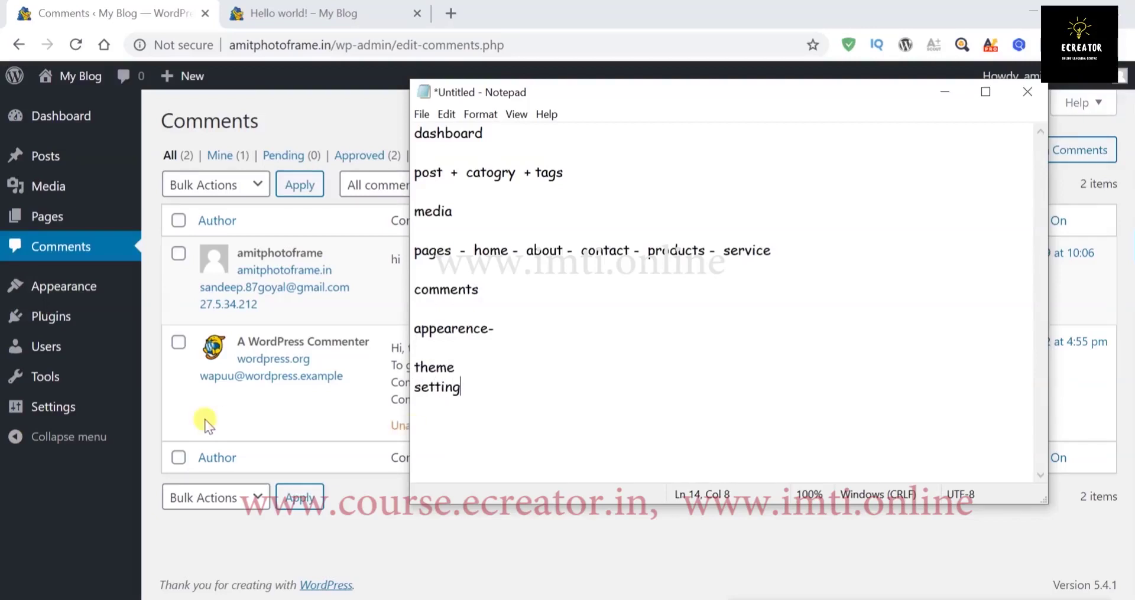
- Add "widgets" and "menu" on separate lines to the appearance section of the notes
{"action": "mouse_move", "coordinate": [90, 287]}
{"action": "key", "text": "Return"}
{"action": "type", "text": "widgets"}
{"action": "key", "text": "Return"}
{"action": "type", "text": "men"}
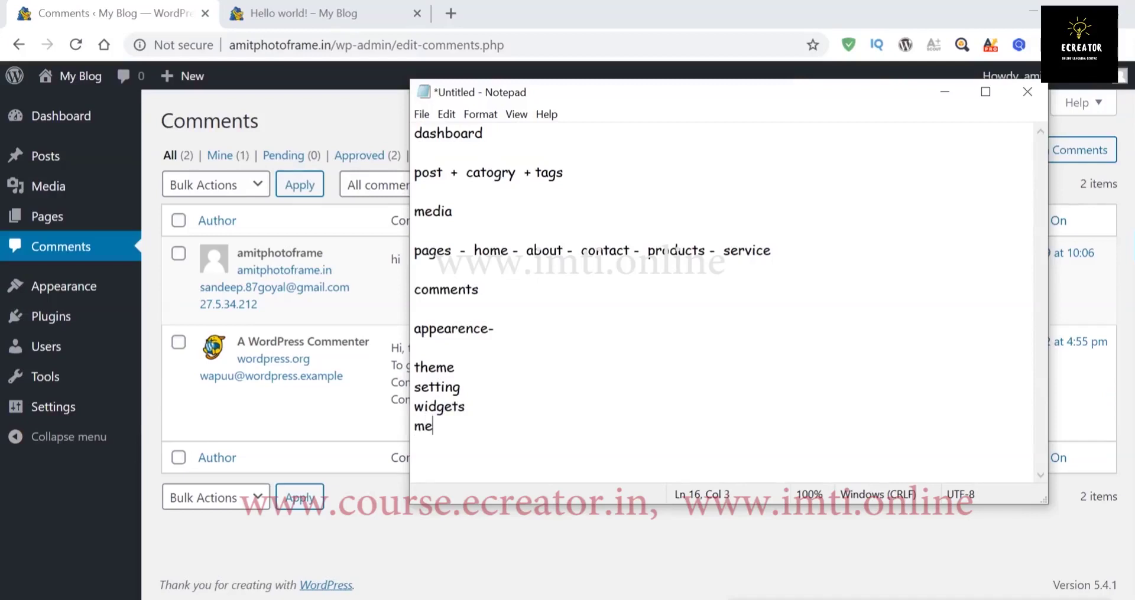
{"action": "type", "text": "u"}
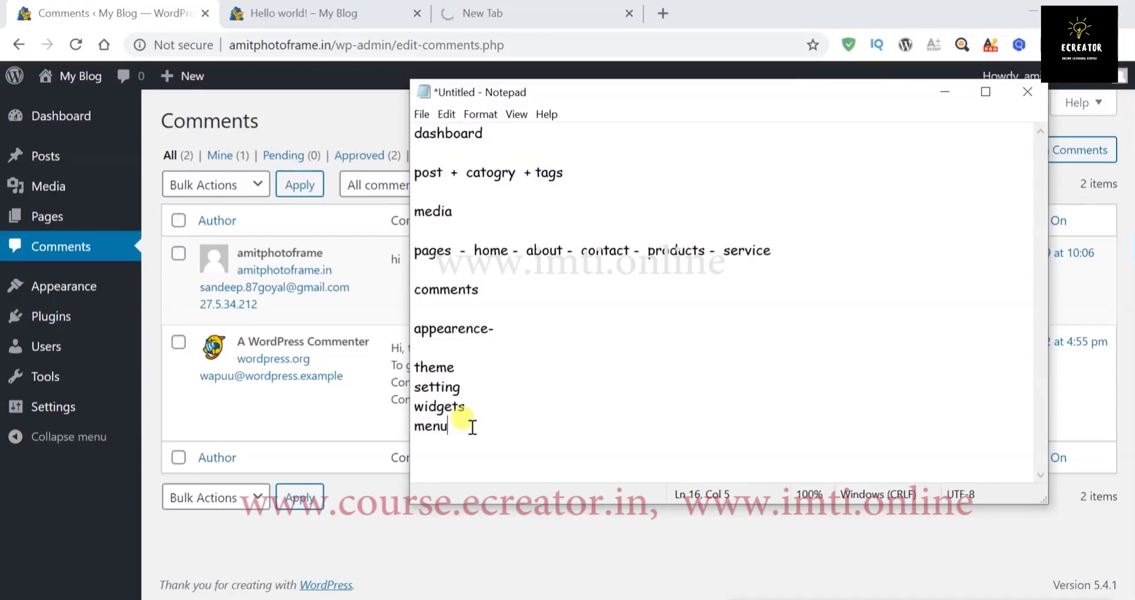
{"action": "key", "text": "Return"}
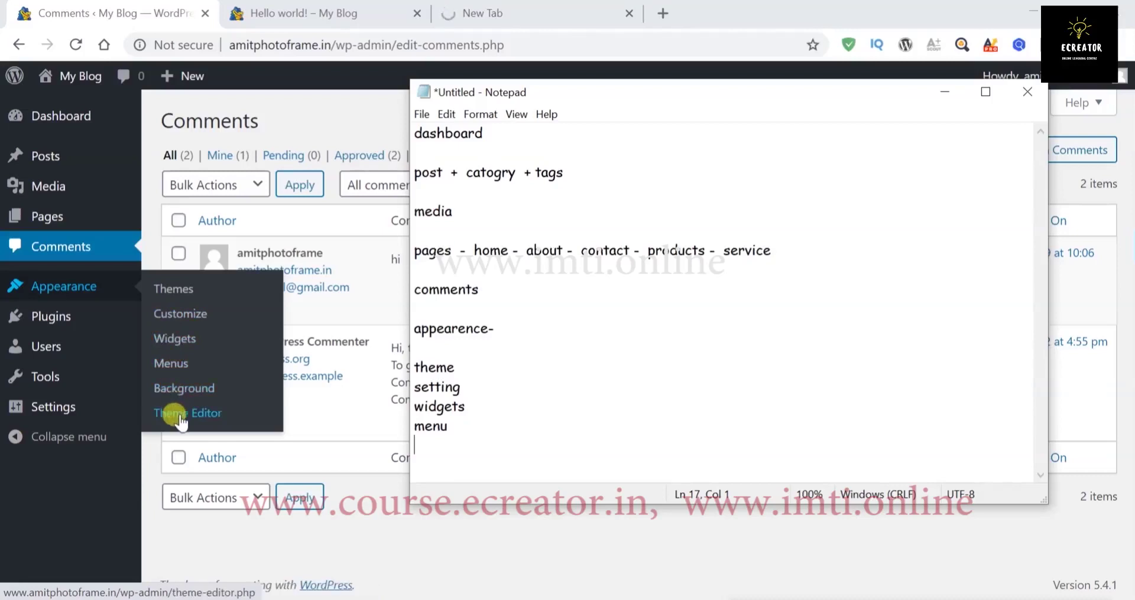
- Open the list of installed plugins in the WordPress admin and look over the Users and Tools options
{"action": "mouse_move", "coordinate": [56, 322]}
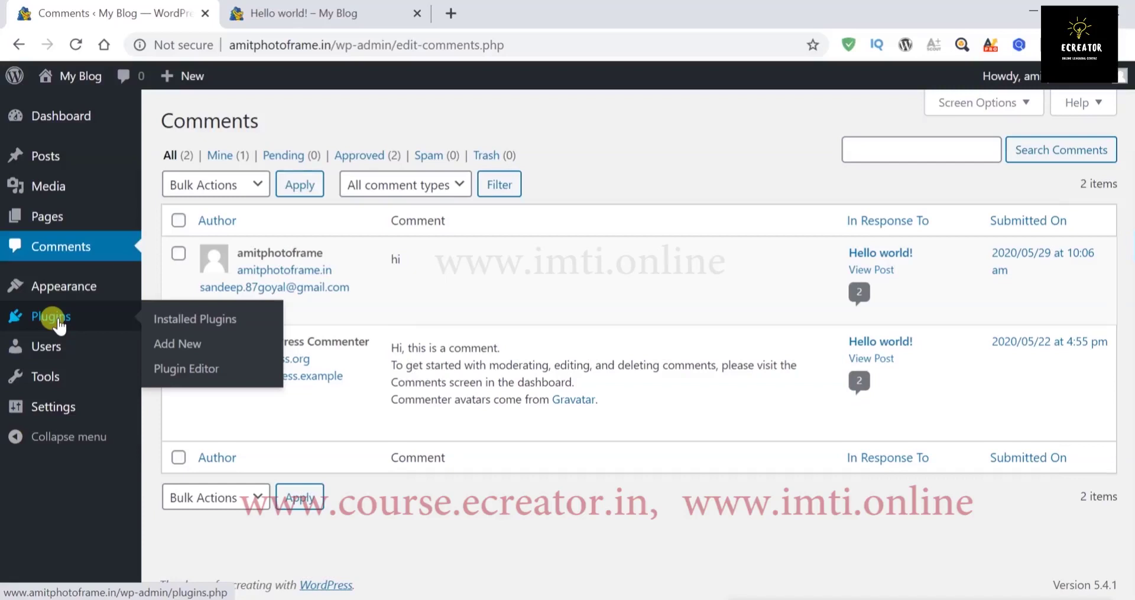
{"action": "left_click", "coordinate": [180, 323]}
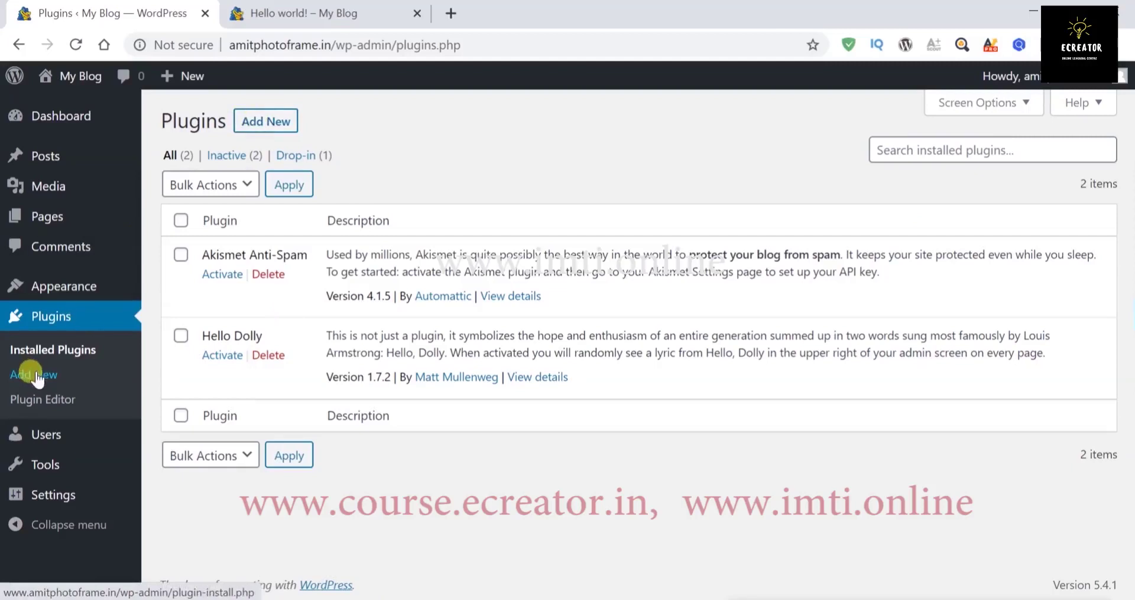
{"action": "mouse_move", "coordinate": [44, 444]}
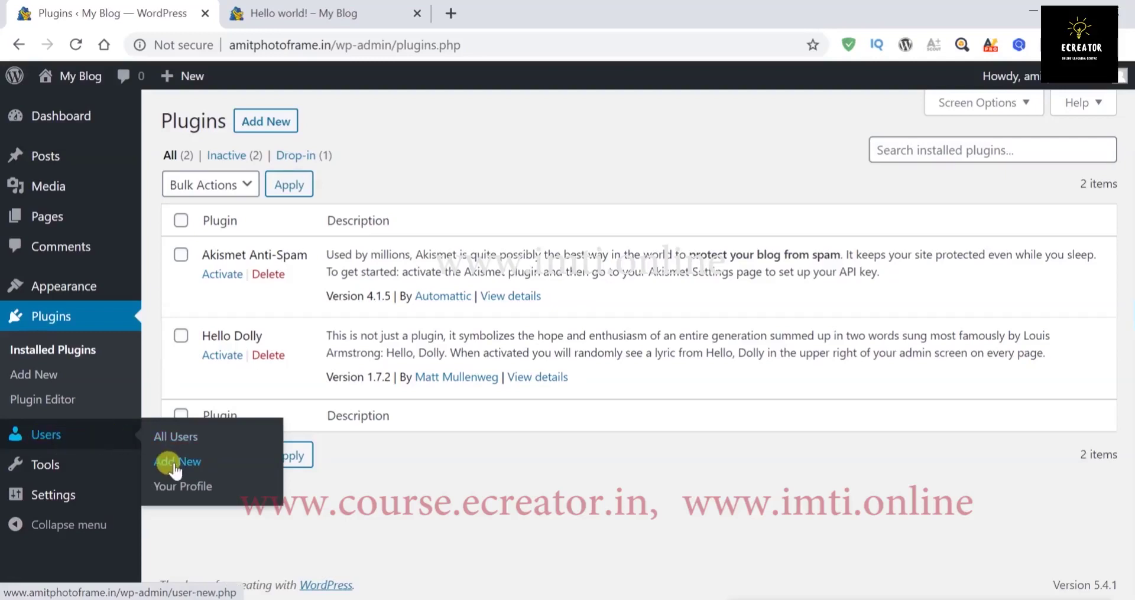
{"action": "mouse_move", "coordinate": [77, 472]}
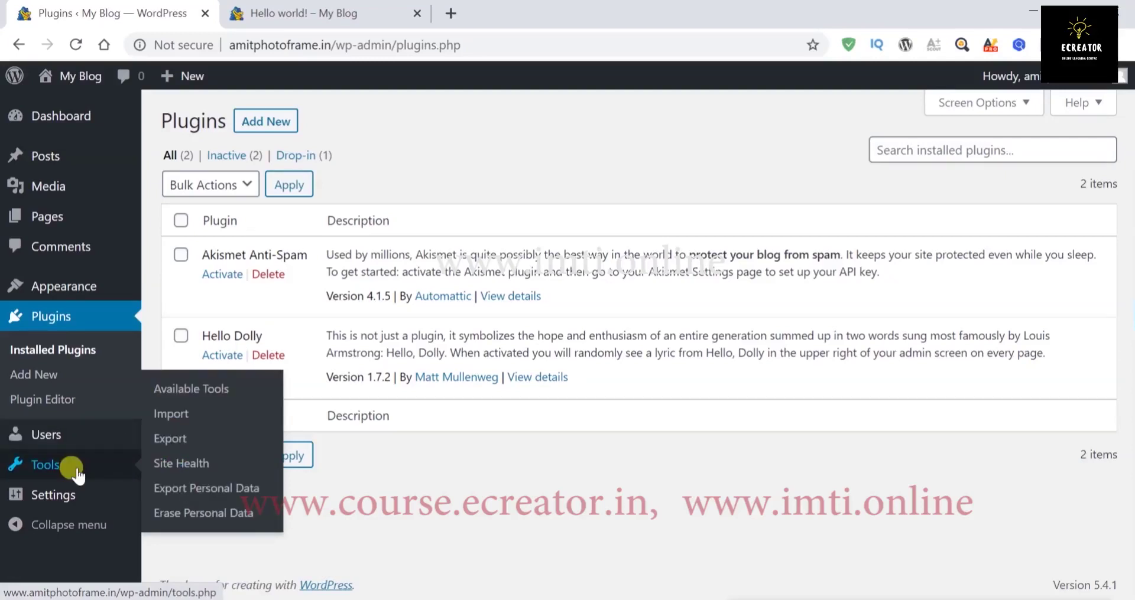
- Open the General settings page and look at the Site Title and Tagline fields
{"action": "mouse_move", "coordinate": [65, 502]}
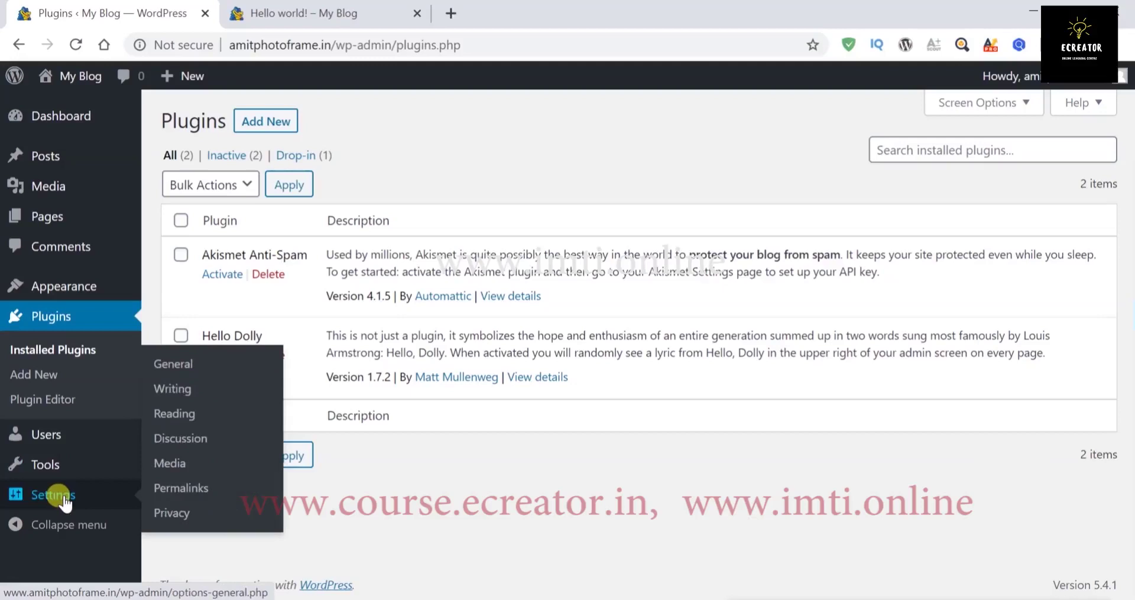
{"action": "left_click", "coordinate": [184, 368]}
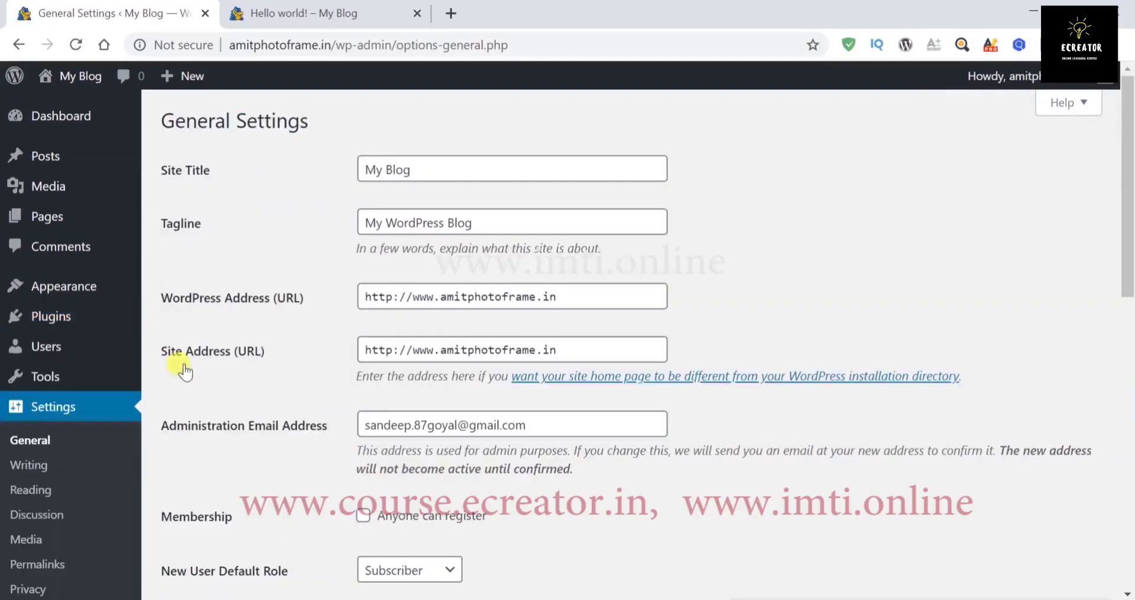
{"action": "left_click", "coordinate": [424, 167]}
{"action": "left_click", "coordinate": [482, 223]}
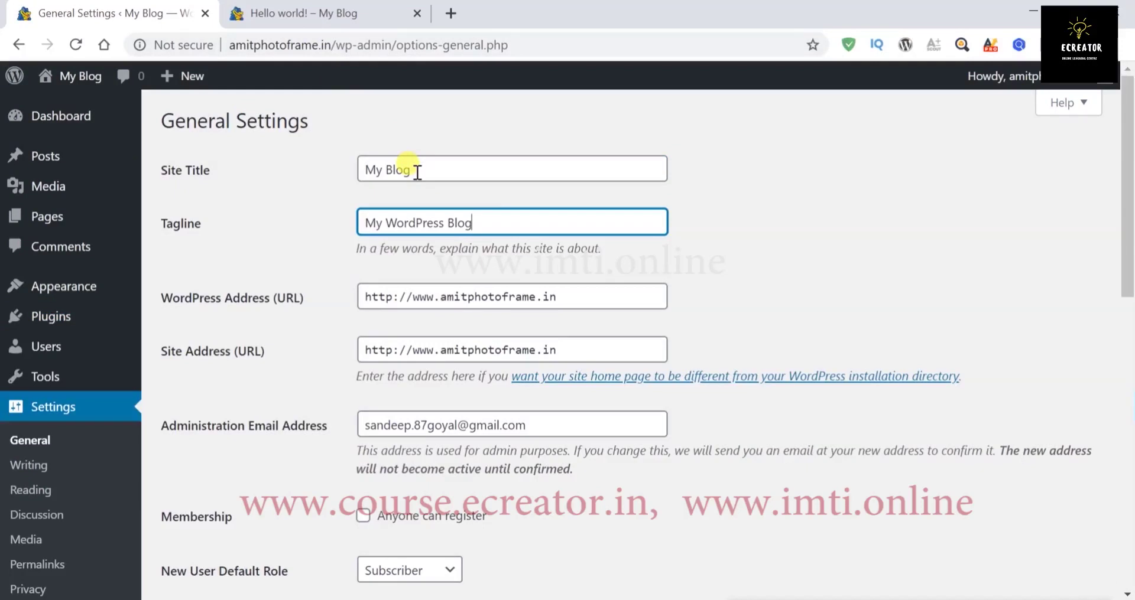
- Look at the site title and tagline in the live blog's header, and open the blog's front page
{"action": "left_click", "coordinate": [335, 13]}
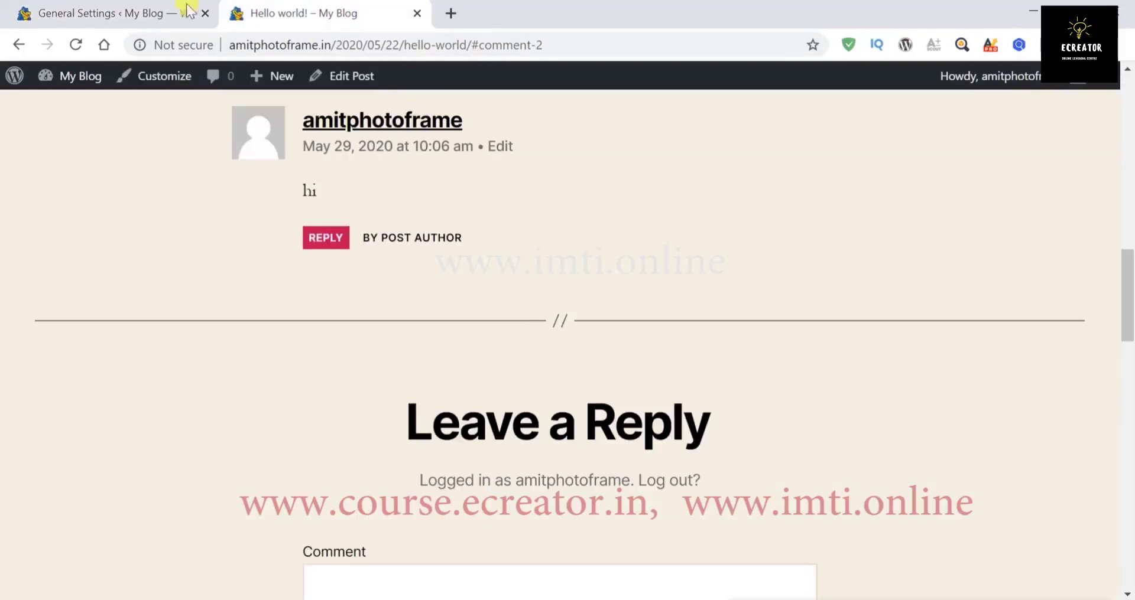
{"action": "scroll", "coordinate": [489, 253], "scroll_direction": "up", "scroll_amount": 15}
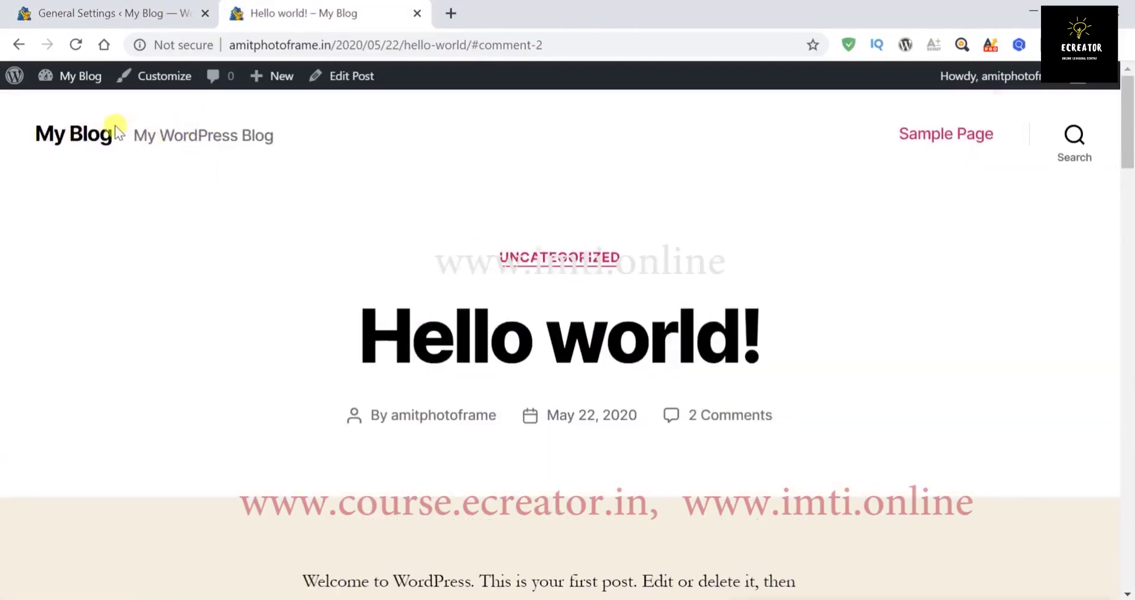
{"action": "left_click", "coordinate": [99, 134]}
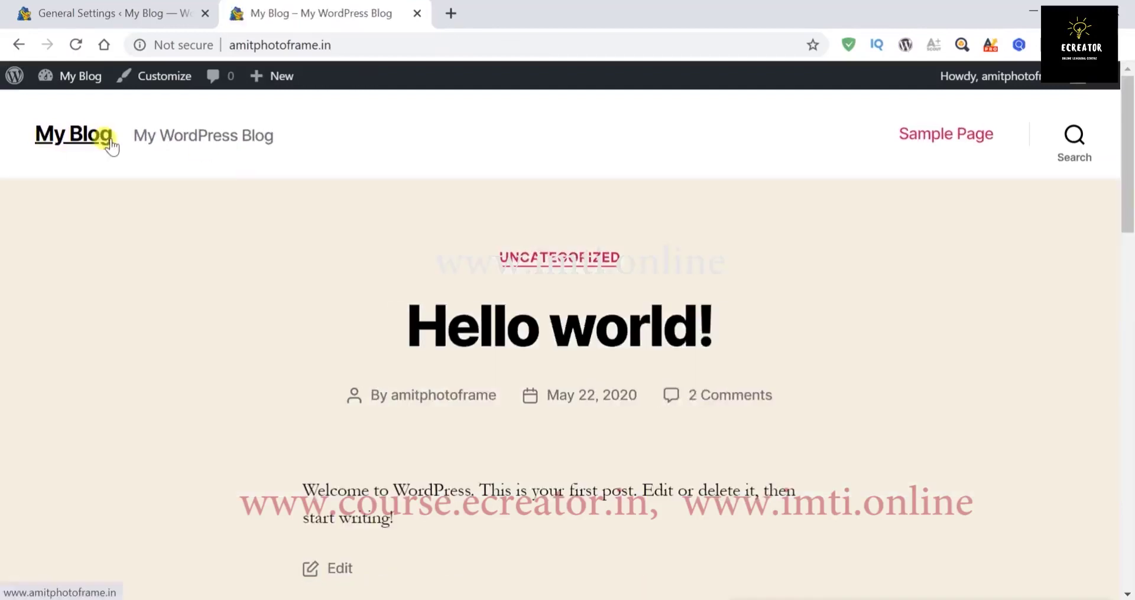
- Set the site title to "Amit Photo Frame" in the General settings and save the changes
{"action": "left_click", "coordinate": [125, 23]}
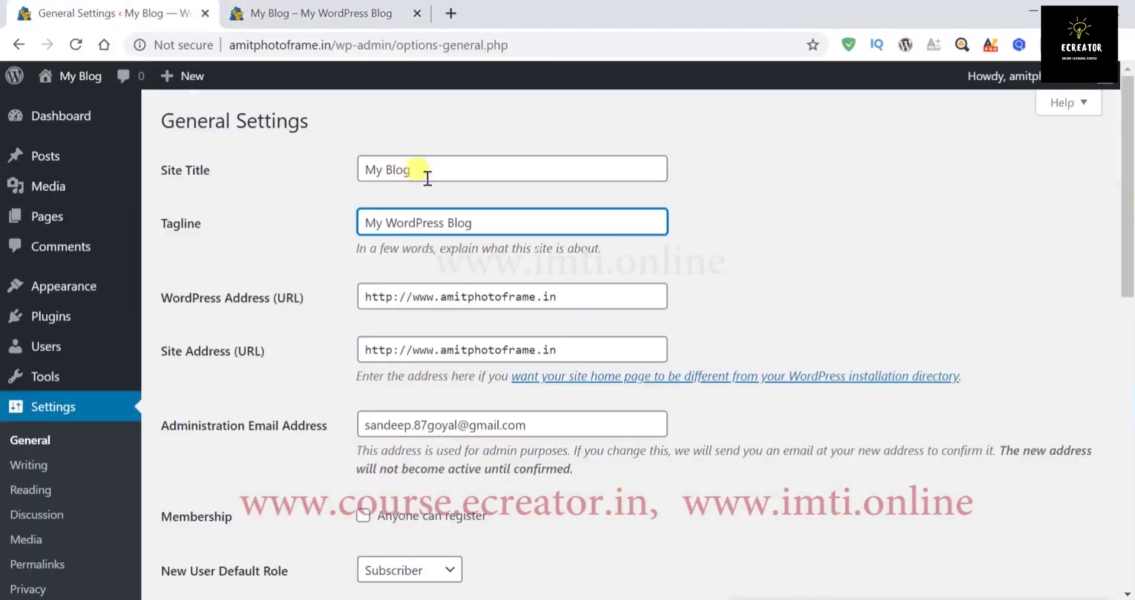
{"action": "left_click_drag", "start_coordinate": [423, 172], "coordinate": [293, 159]}
{"action": "type", "text": "A"}
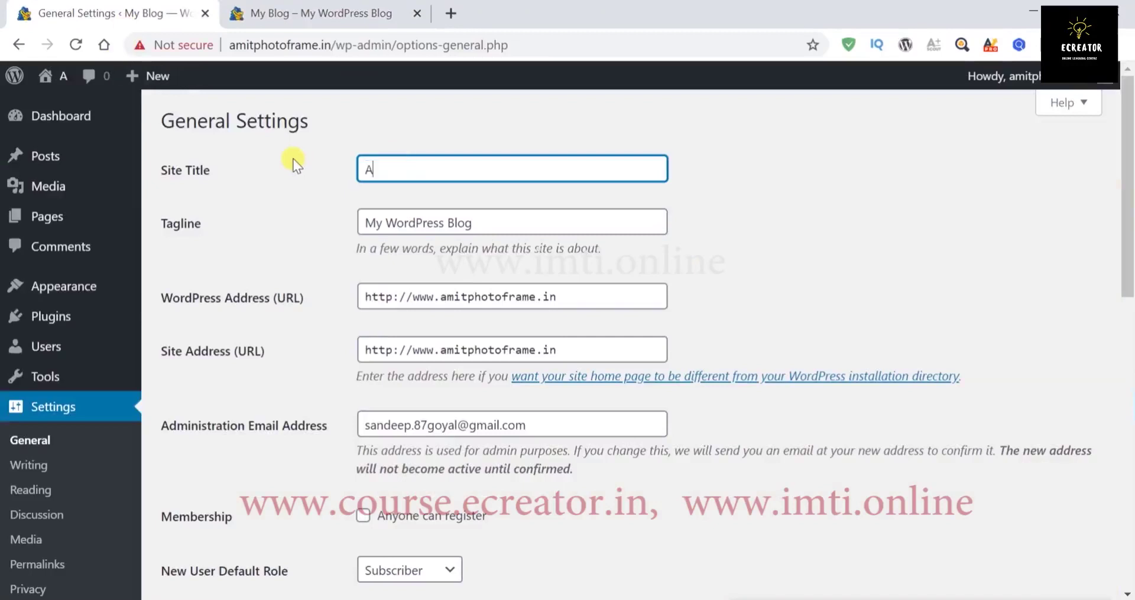
{"action": "type", "text": "mit P"}
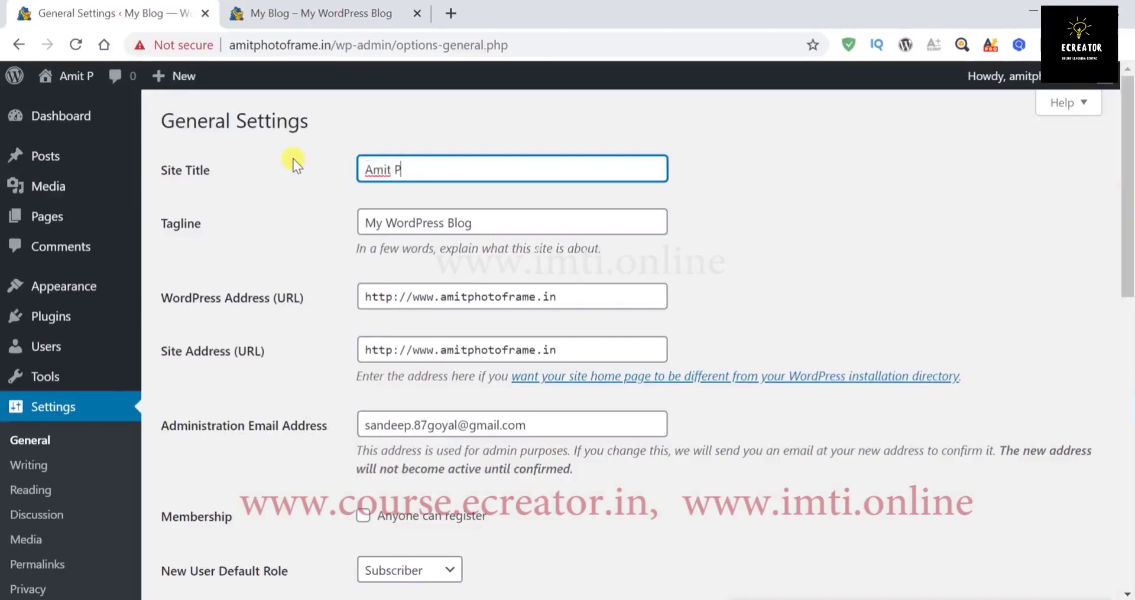
{"action": "type", "text": "hoto Frame"}
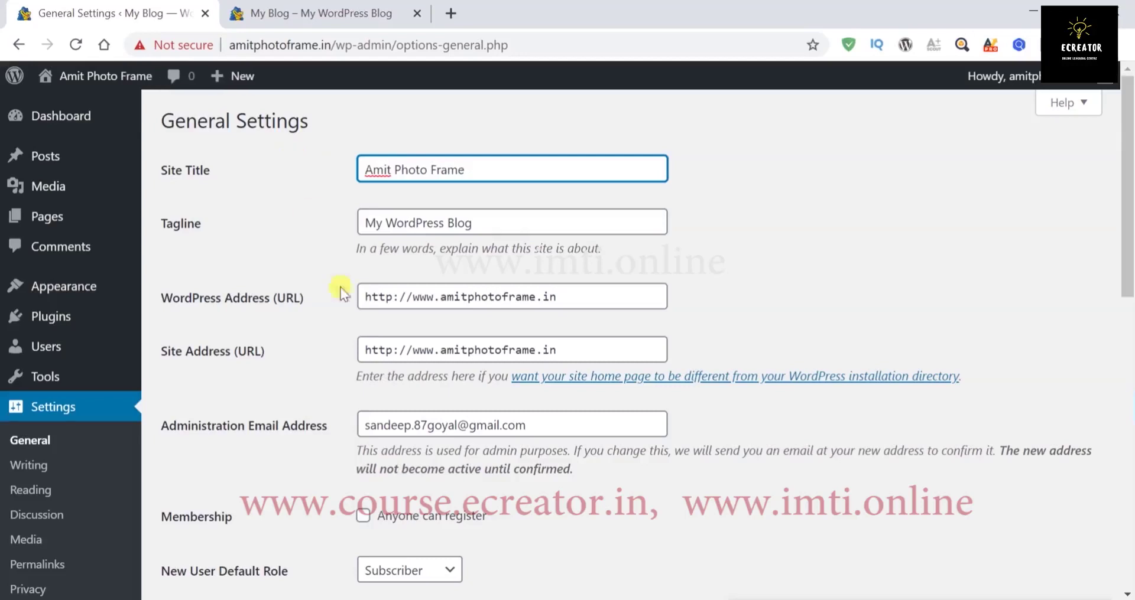
{"action": "scroll", "coordinate": [357, 355], "scroll_direction": "down", "scroll_amount": 10}
{"action": "scroll", "coordinate": [357, 355], "scroll_direction": "up", "scroll_amount": 10}
{"action": "scroll", "coordinate": [357, 355], "scroll_direction": "down", "scroll_amount": 12}
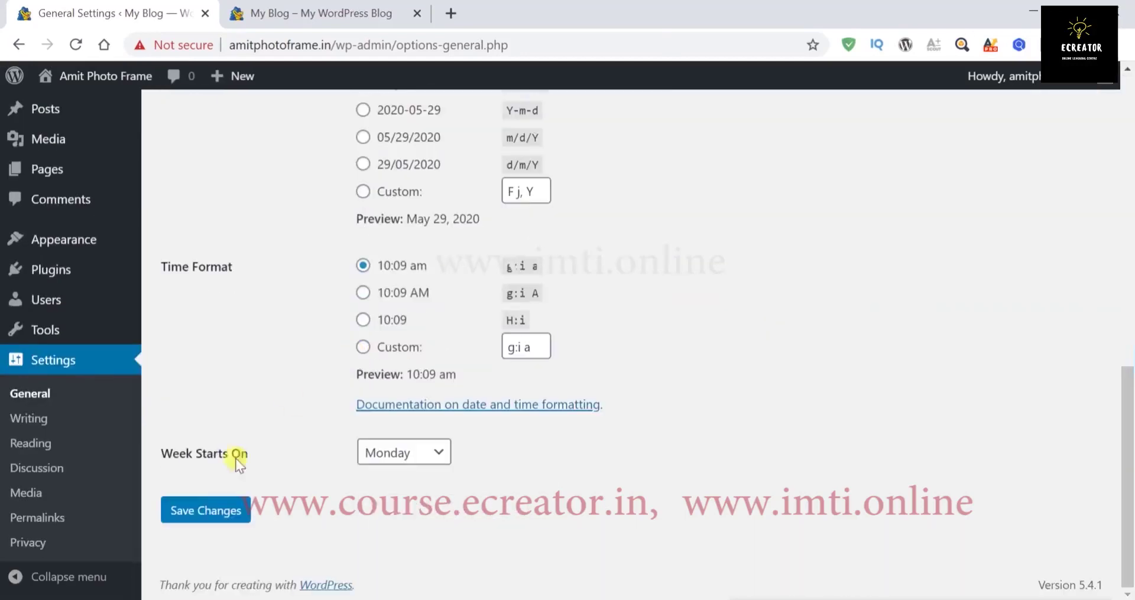
{"action": "left_click", "coordinate": [219, 507]}
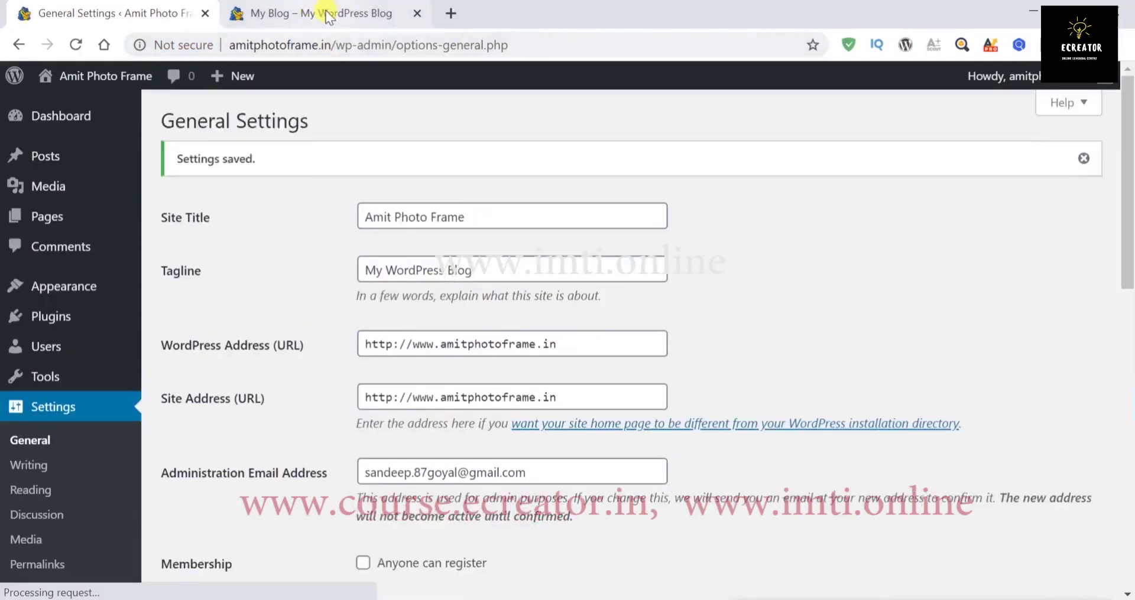
- Reload the live blog's front page to check the new site title
{"action": "left_click", "coordinate": [325, 10]}
{"action": "left_click", "coordinate": [73, 44]}
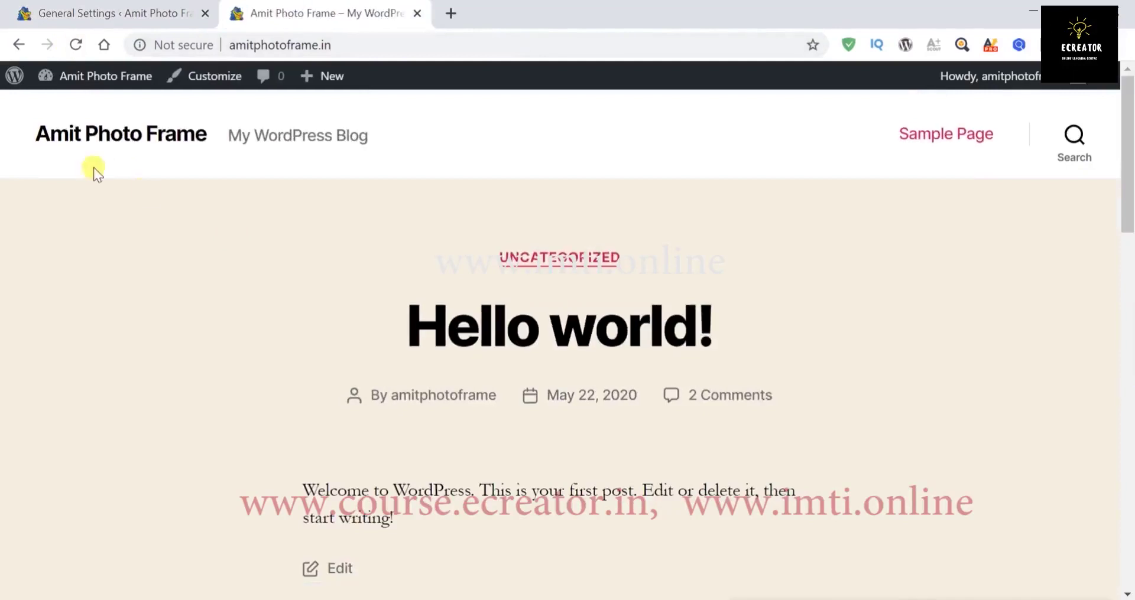
- Replace the tagline with "Wholesale & Reatail" in the General settings and save the changes
{"action": "left_click", "coordinate": [158, 14]}
{"action": "left_click_drag", "start_coordinate": [467, 273], "coordinate": [307, 268]}
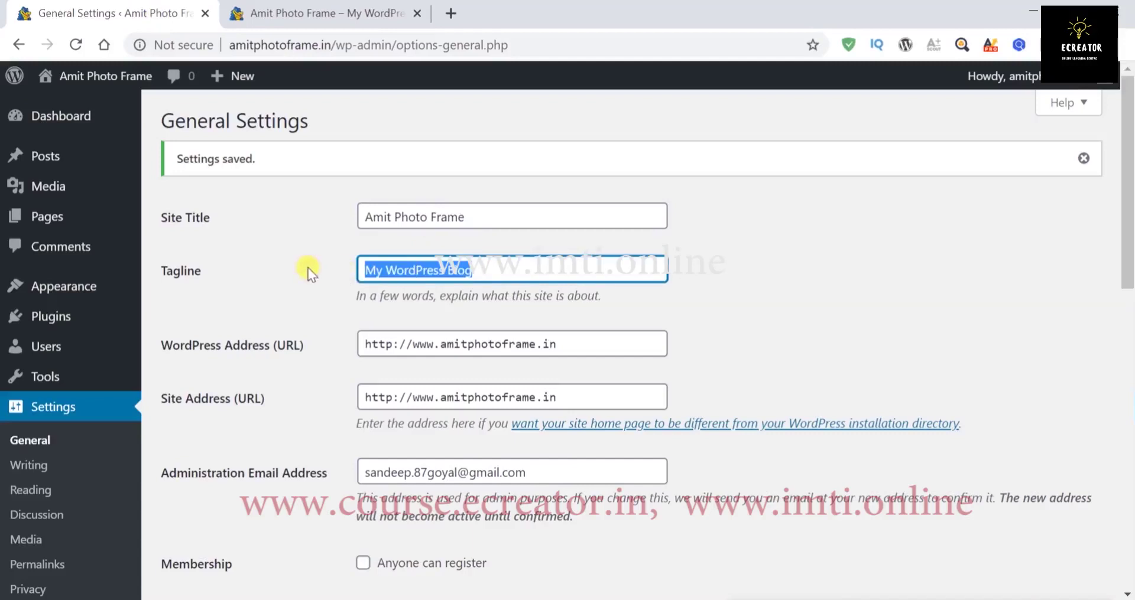
{"action": "type", "text": "Fr"}
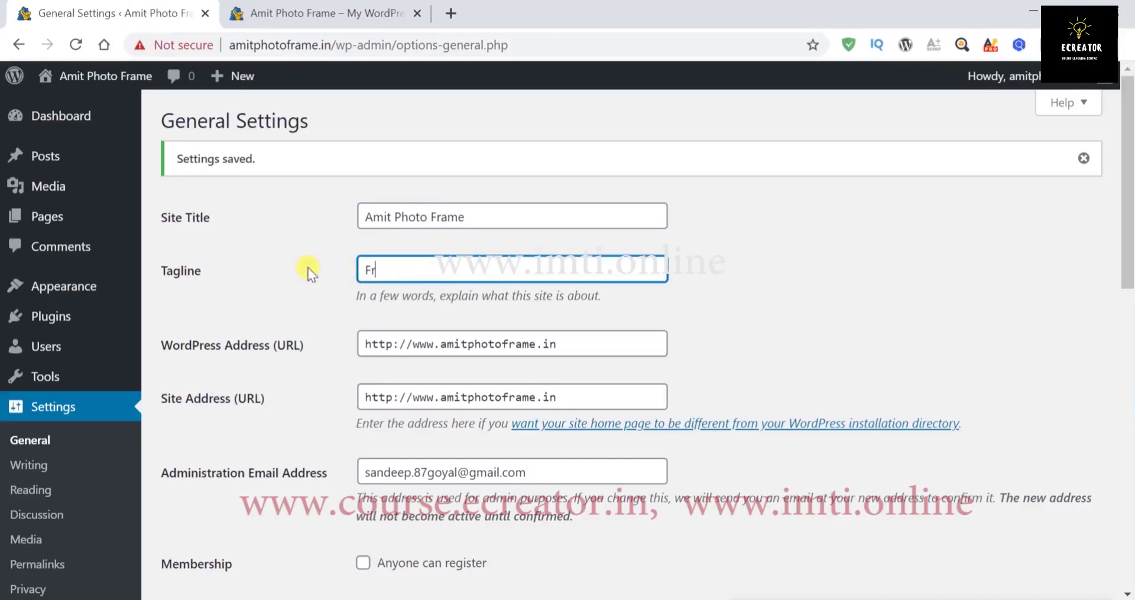
{"action": "type", "text": "aming"}
{"action": "key", "text": "BackSpace"}
{"action": "key", "text": "BackSpace"}
{"action": "key", "text": "BackSpace"}
{"action": "key", "text": "BackSpace"}
{"action": "key", "text": "BackSpace"}
{"action": "key", "text": "BackSpace"}
{"action": "key", "text": "BackSpace"}
{"action": "key", "text": "BackSpace"}
{"action": "type", "text": "Who"}
{"action": "type", "text": "lesale"}
{"action": "type", "text": "& H"}
{"action": "type", "text": "etail"}
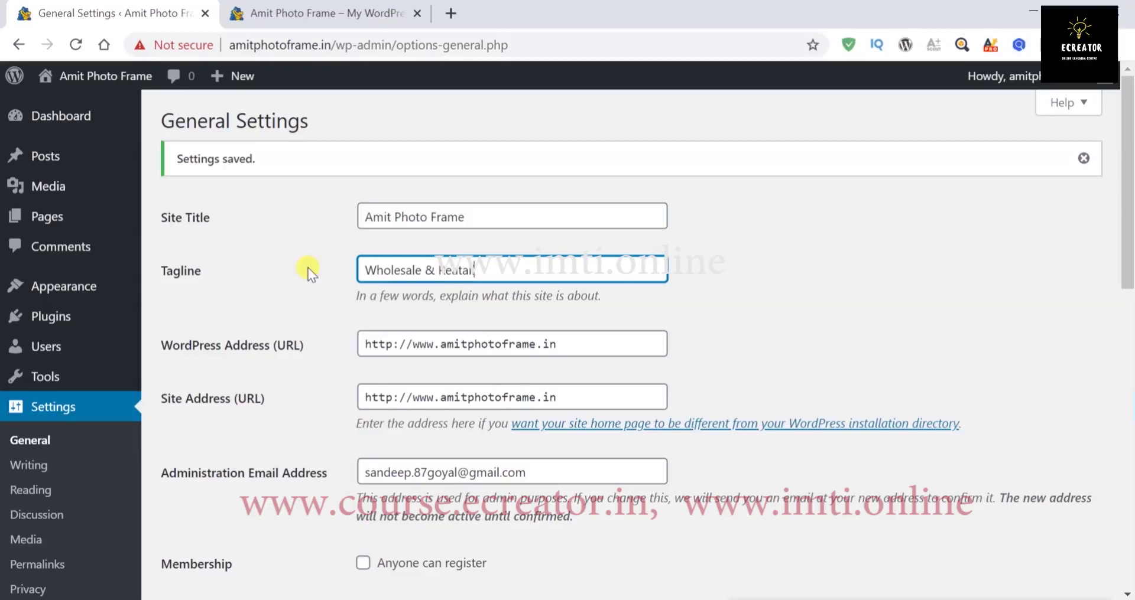
{"action": "scroll", "coordinate": [478, 364], "scroll_direction": "down", "scroll_amount": 10}
{"action": "left_click", "coordinate": [201, 511]}
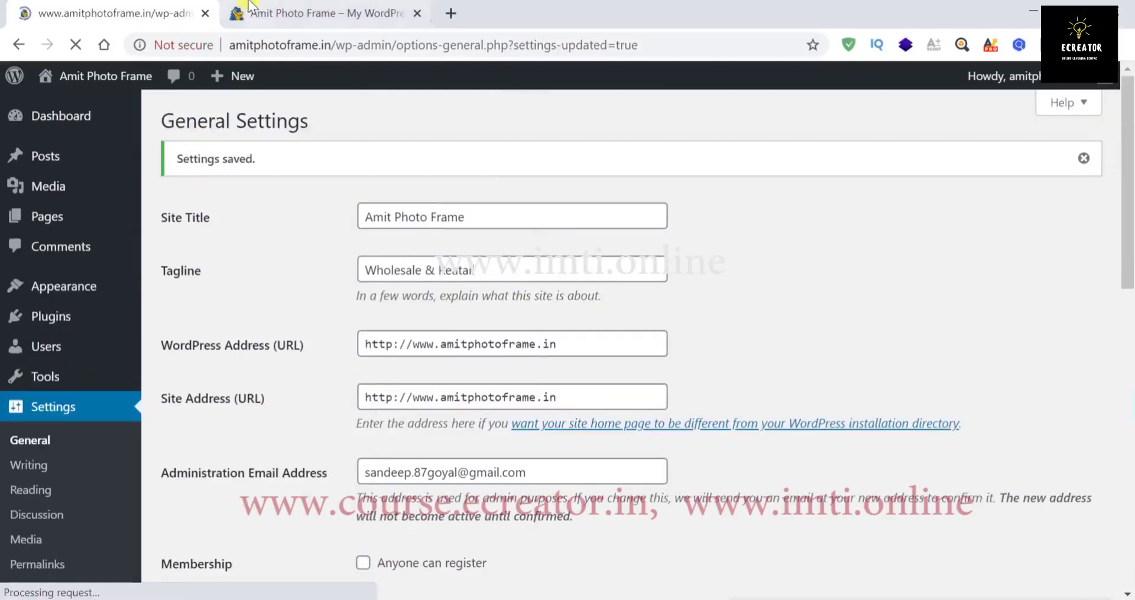
- Reload the live front page to check the new tagline, and return to the General settings
{"action": "left_click", "coordinate": [293, 16]}
{"action": "left_click", "coordinate": [76, 45]}
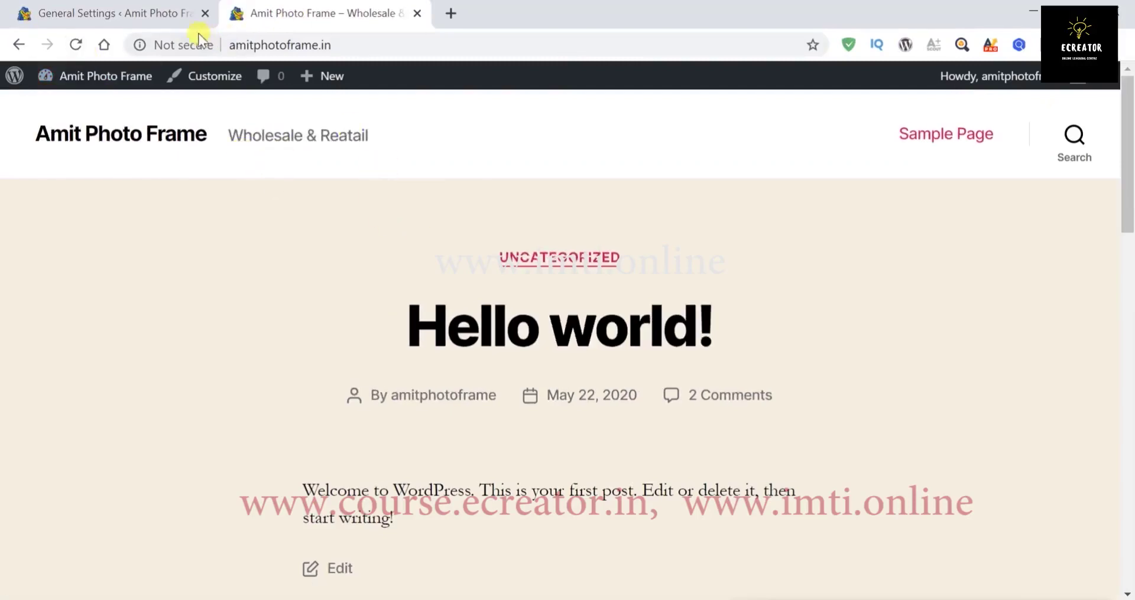
{"action": "left_click", "coordinate": [147, 12]}
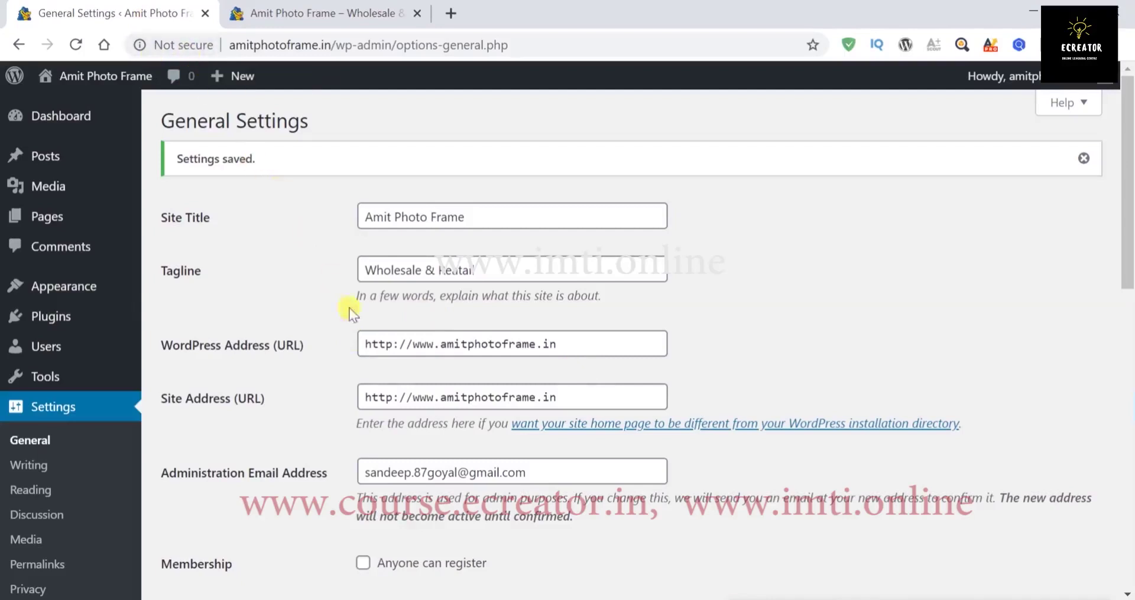
{"action": "left_click", "coordinate": [394, 346]}
{"action": "type", "text": "s"}
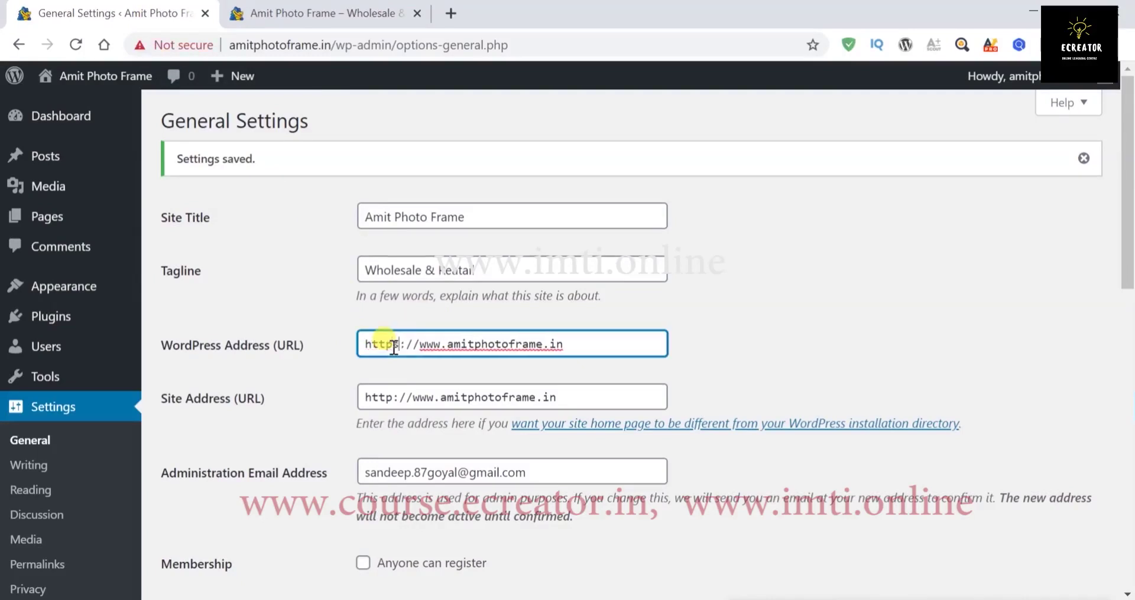
{"action": "left_click", "coordinate": [392, 398]}
{"action": "type", "text": "s"}
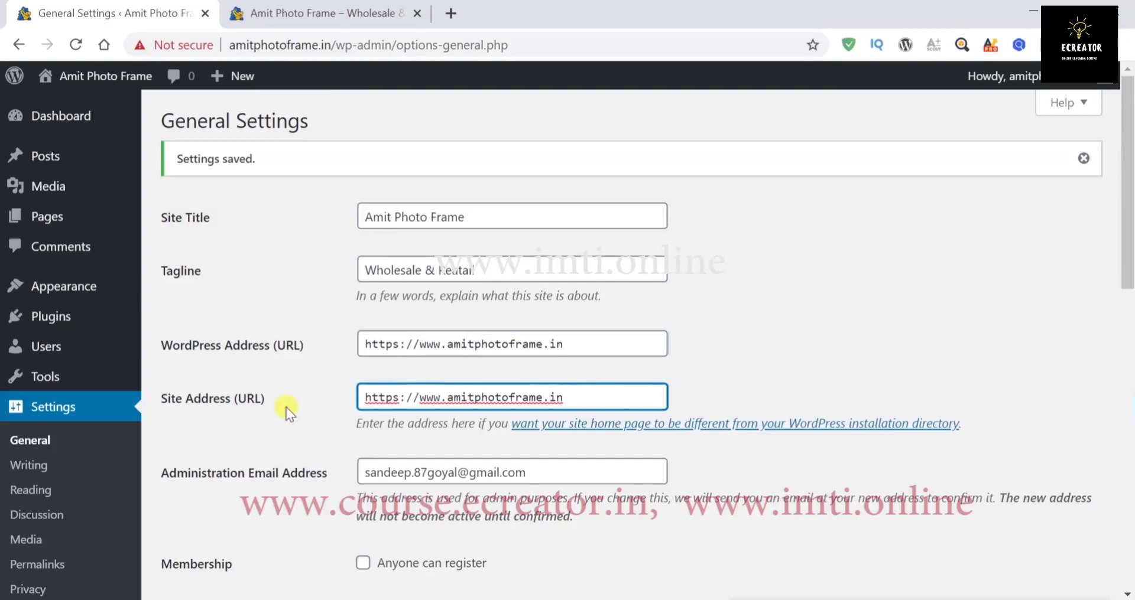
{"action": "scroll", "coordinate": [286, 406], "scroll_direction": "down", "scroll_amount": 4}
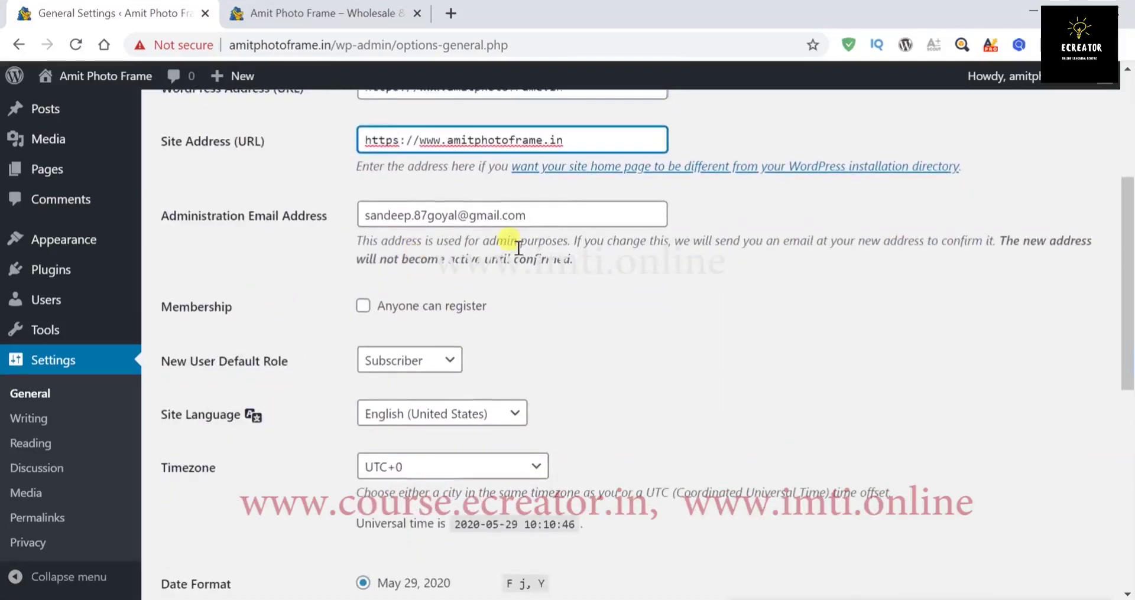
{"action": "scroll", "coordinate": [616, 352], "scroll_direction": "down", "scroll_amount": 5}
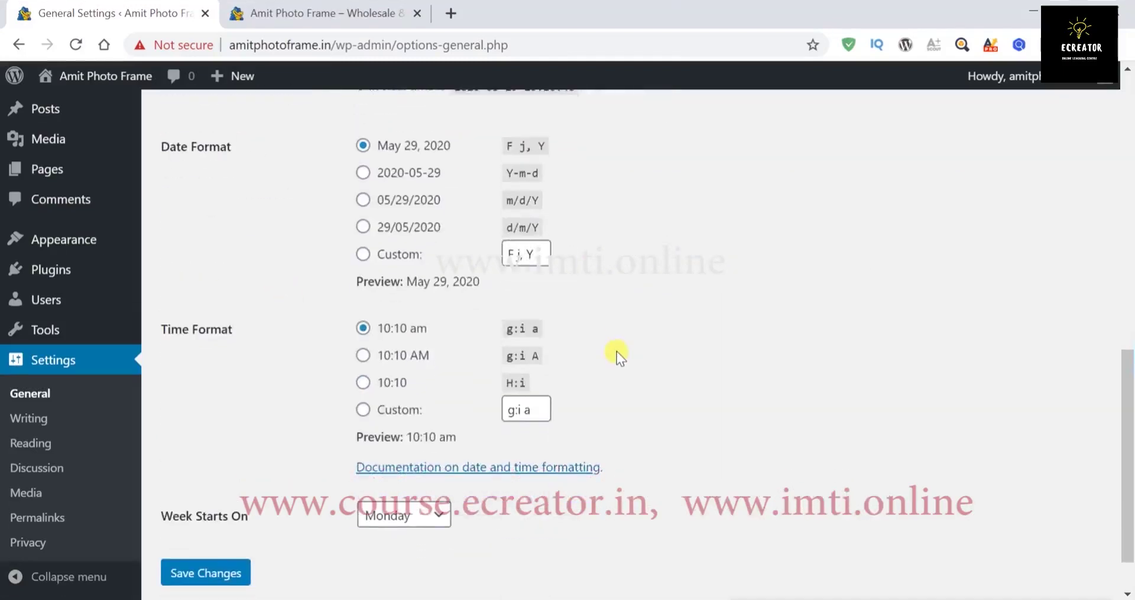
{"action": "key", "text": "Return"}
{"action": "left_click", "coordinate": [404, 357]}
{"action": "key", "text": "BackSpace"}
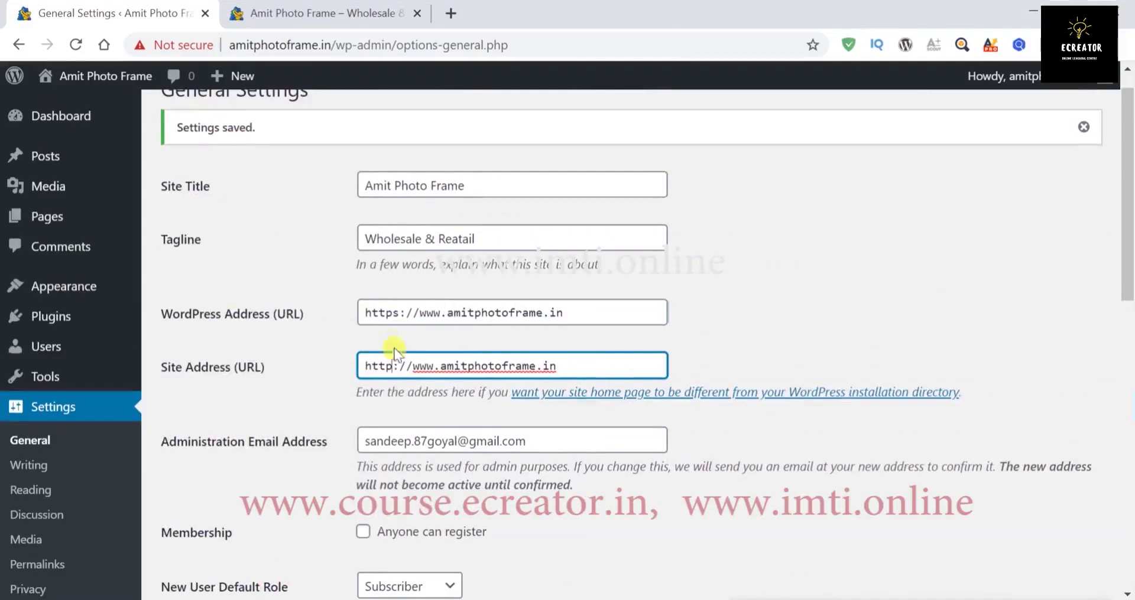
{"action": "left_click", "coordinate": [402, 317]}
{"action": "key", "text": "BackSpace"}
{"action": "scroll", "coordinate": [325, 364], "scroll_direction": "down", "scroll_amount": 10}
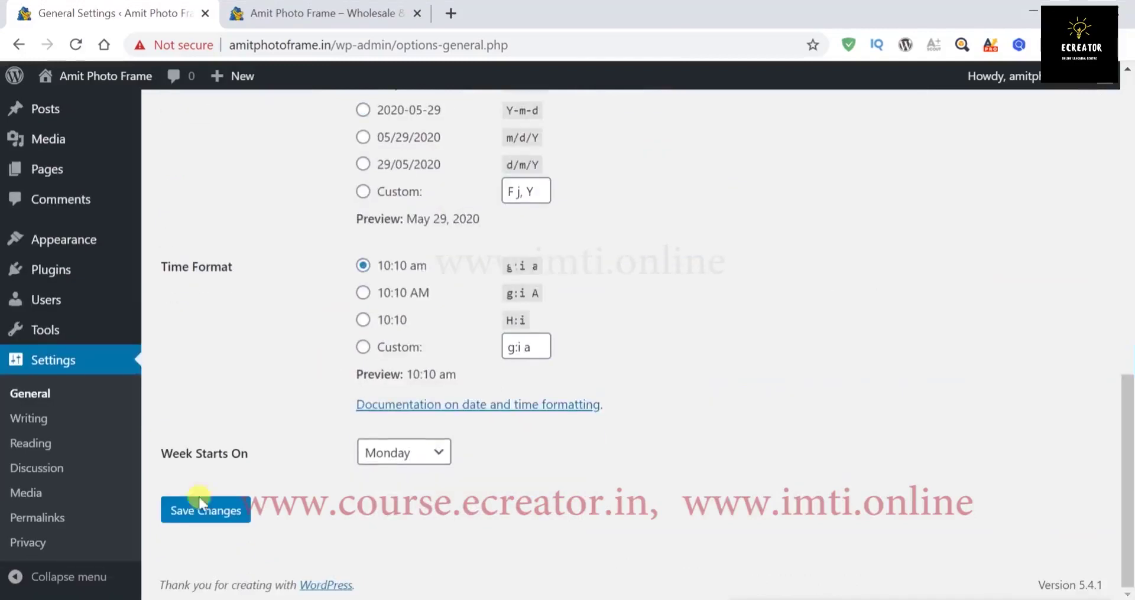
{"action": "left_click", "coordinate": [248, 509]}
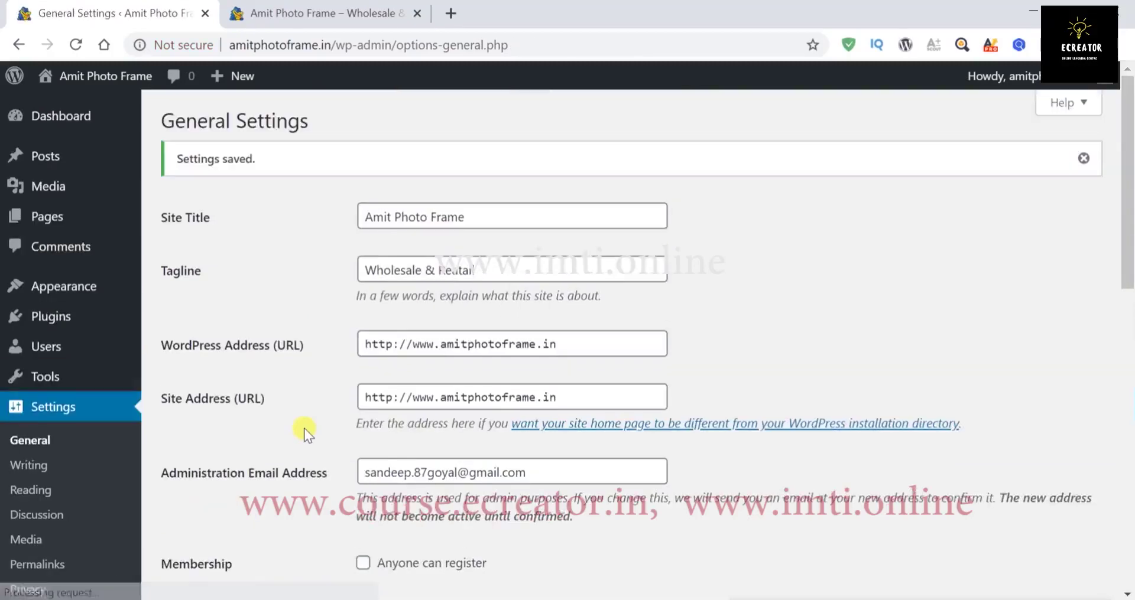
- Open the Reading settings, look through the posts on the live front page, and return to the settings
{"action": "scroll", "coordinate": [265, 438], "scroll_direction": "down", "scroll_amount": 4}
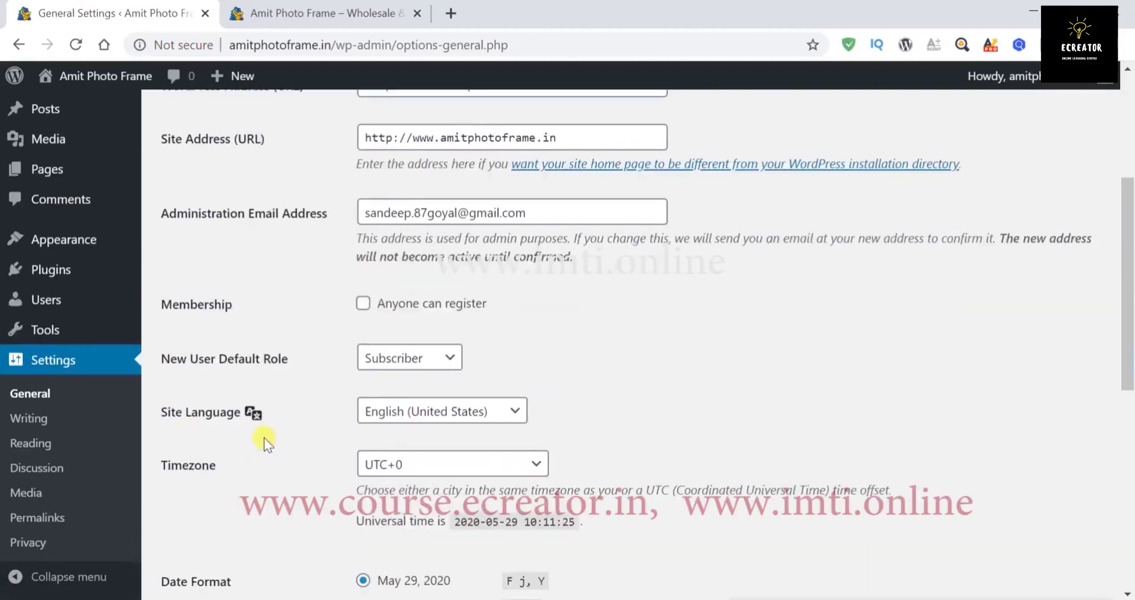
{"action": "left_click", "coordinate": [31, 443]}
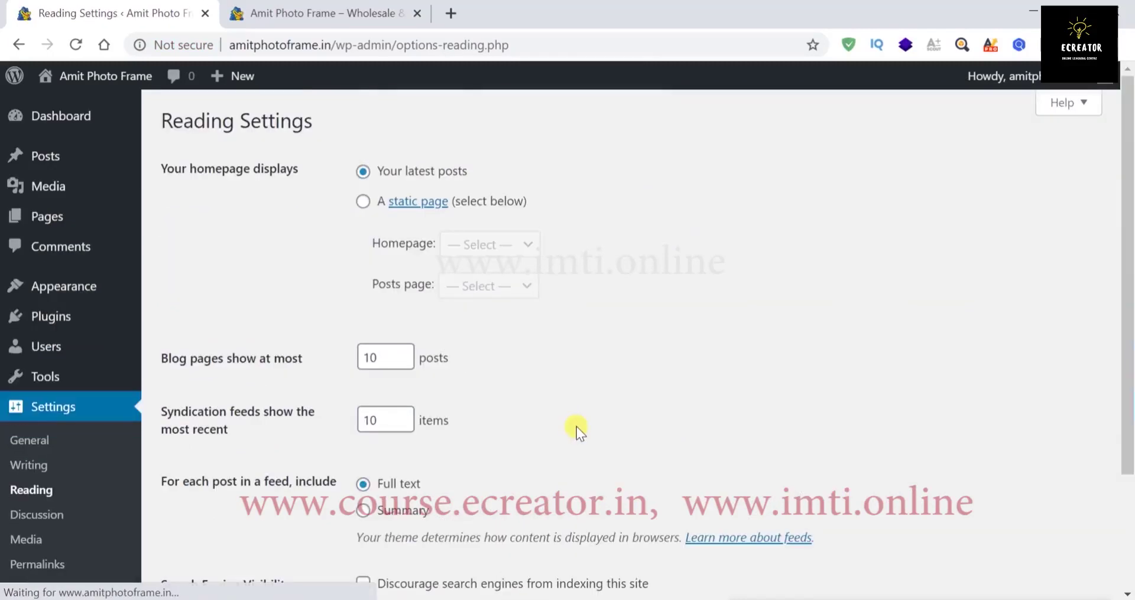
{"action": "left_click", "coordinate": [318, 14]}
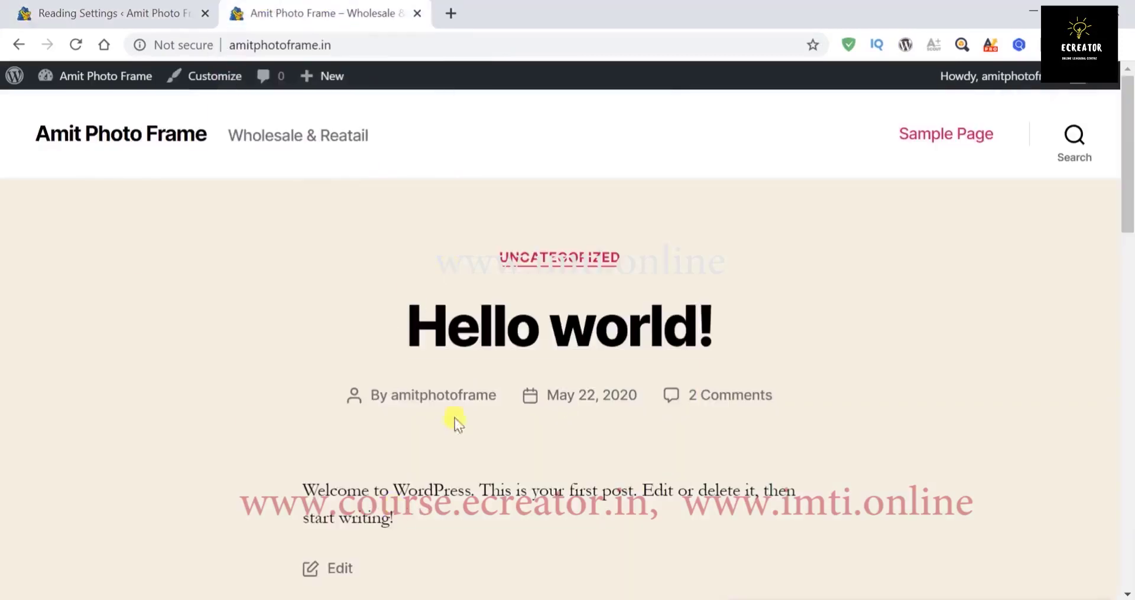
{"action": "scroll", "coordinate": [455, 399], "scroll_direction": "down", "scroll_amount": 2}
{"action": "scroll", "coordinate": [449, 398], "scroll_direction": "down", "scroll_amount": 15}
{"action": "scroll", "coordinate": [378, 284], "scroll_direction": "up", "scroll_amount": 17}
{"action": "left_click", "coordinate": [91, 11]}
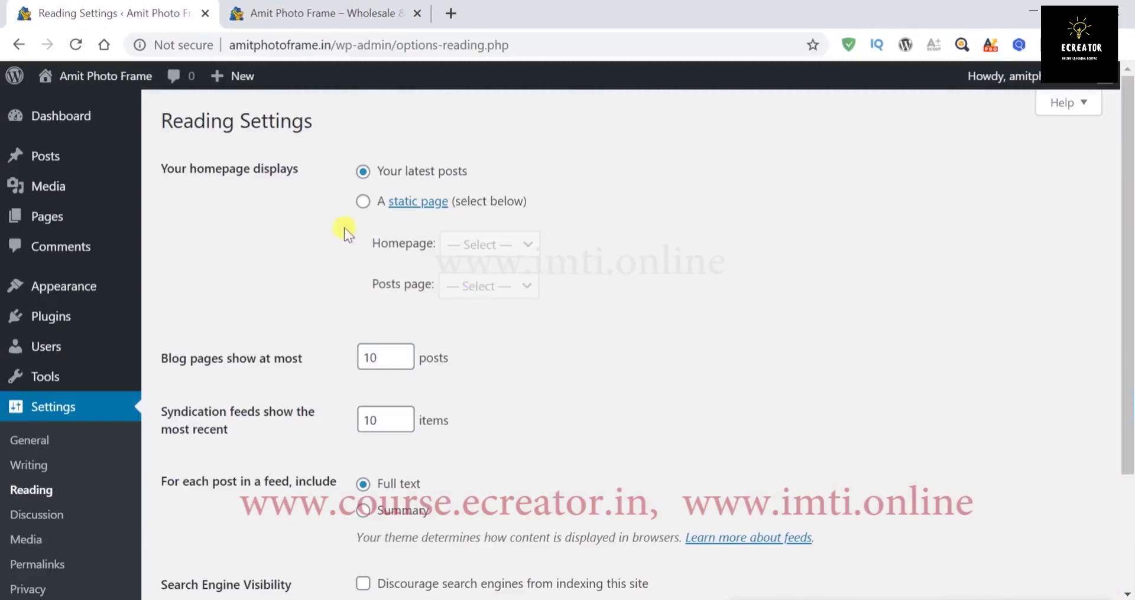
- Make the homepage display a static page, look at the Homepage choices, and choose Sample Page as the posts page
{"action": "left_click", "coordinate": [363, 202]}
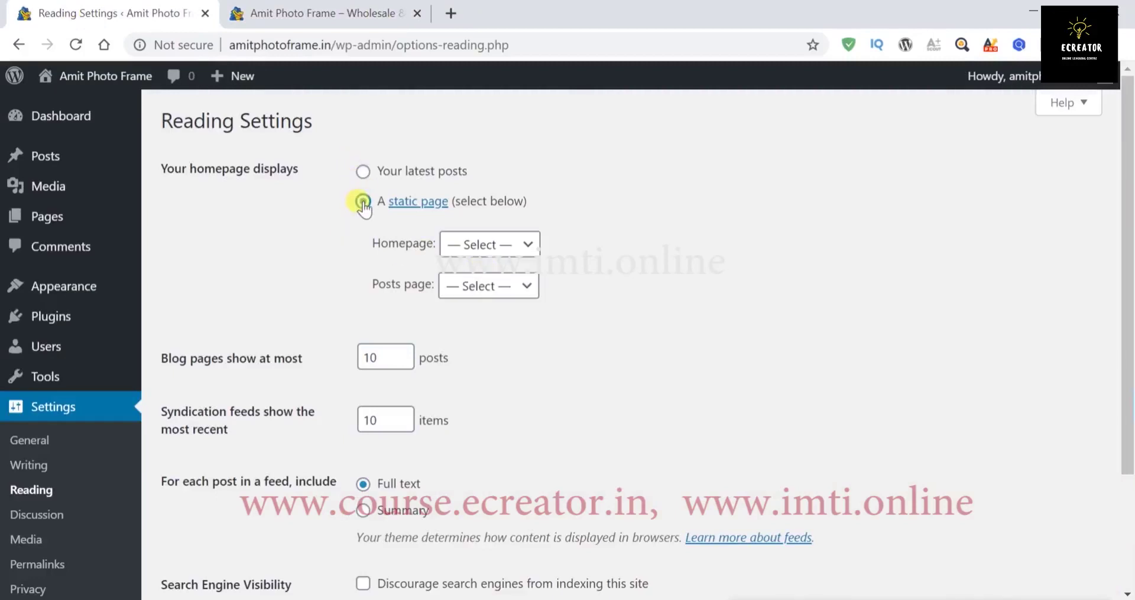
{"action": "left_click", "coordinate": [525, 246]}
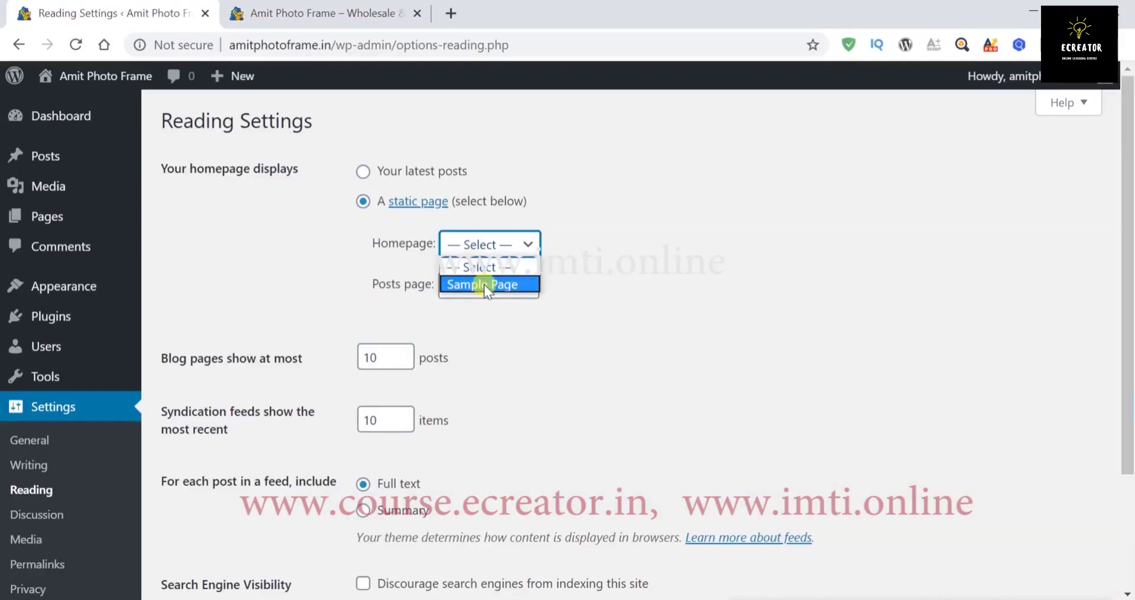
{"action": "left_click", "coordinate": [613, 301]}
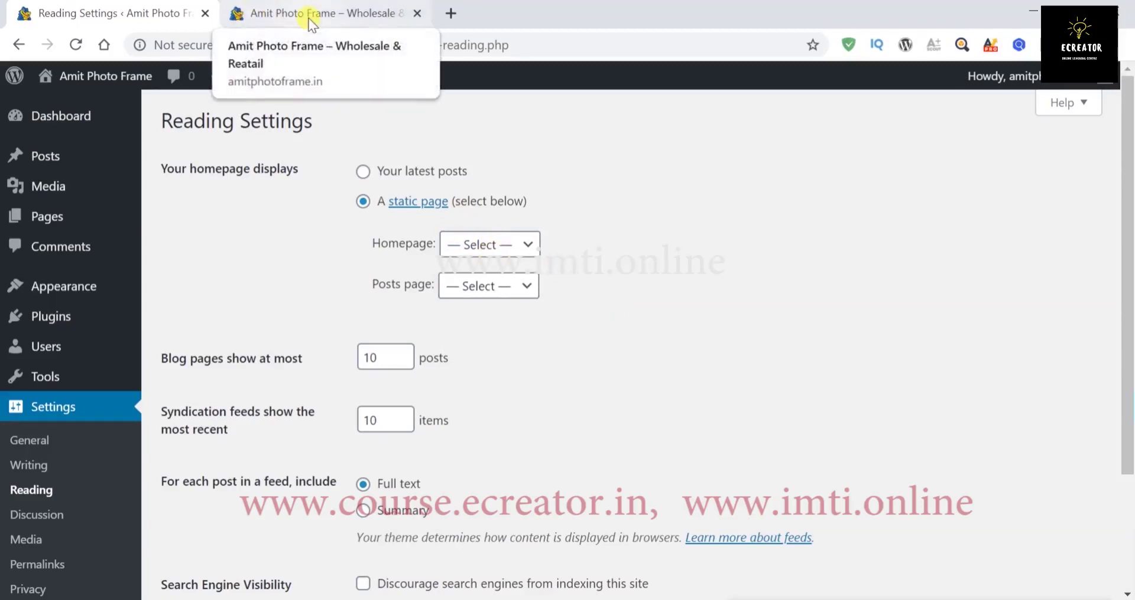
{"action": "left_click", "coordinate": [524, 287]}
{"action": "left_click", "coordinate": [497, 328]}
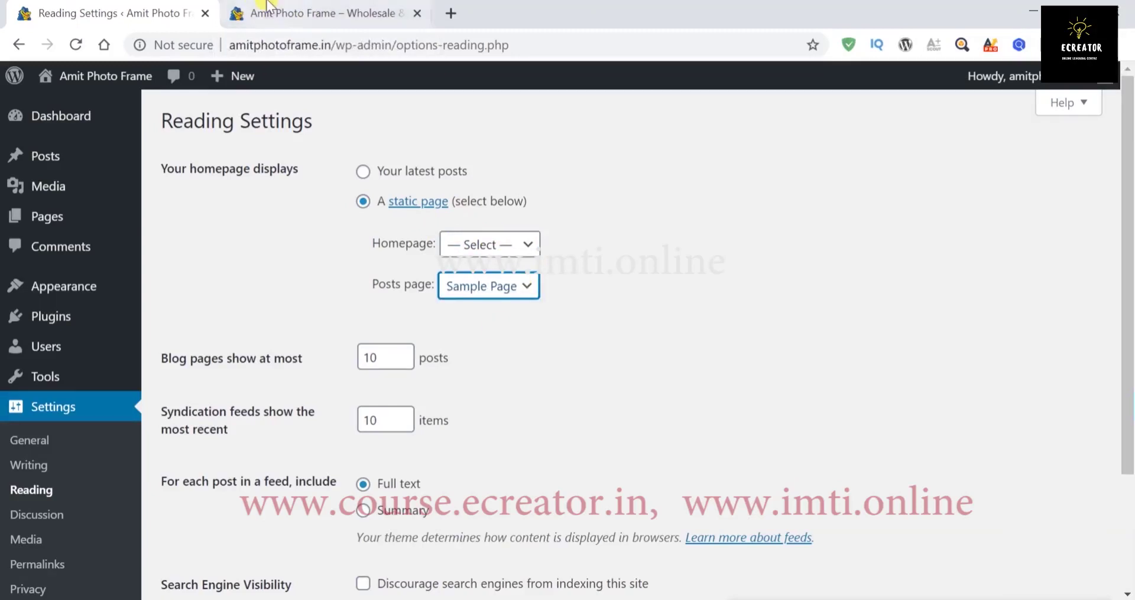
- Look at the Sample Page link on the live front page, and reset the posts page to — Select —
{"action": "left_click", "coordinate": [318, 17]}
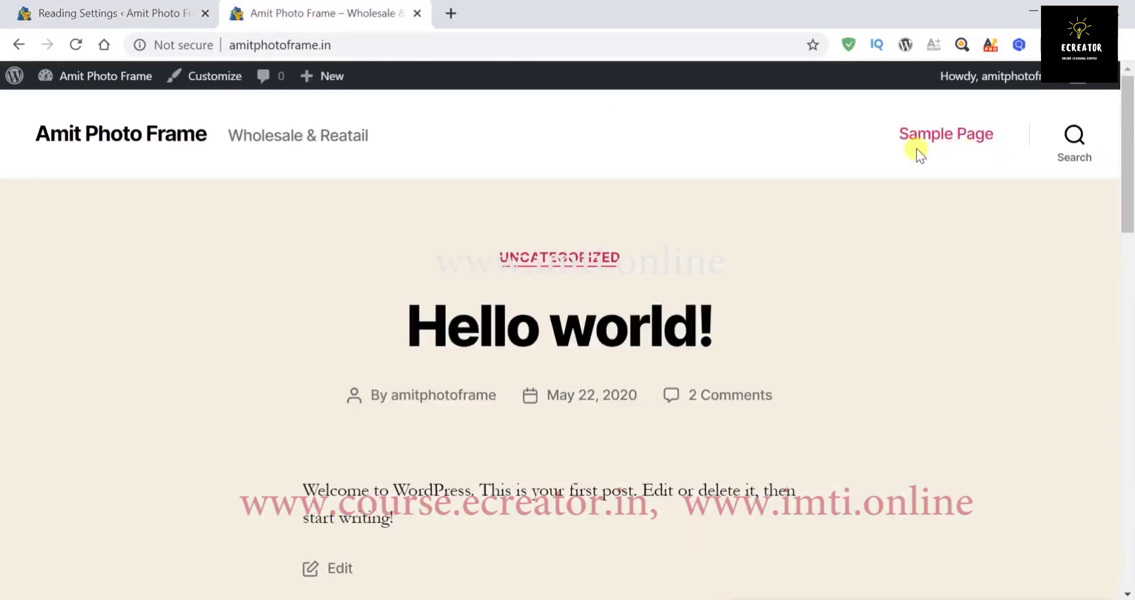
{"action": "left_click", "coordinate": [150, 11]}
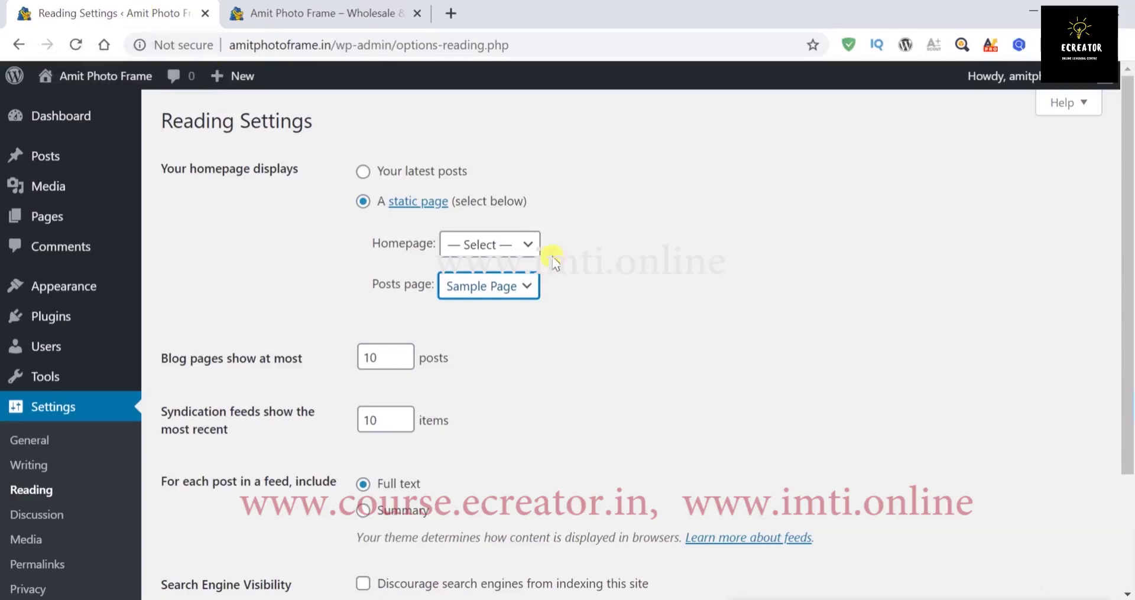
{"action": "left_click", "coordinate": [530, 291]}
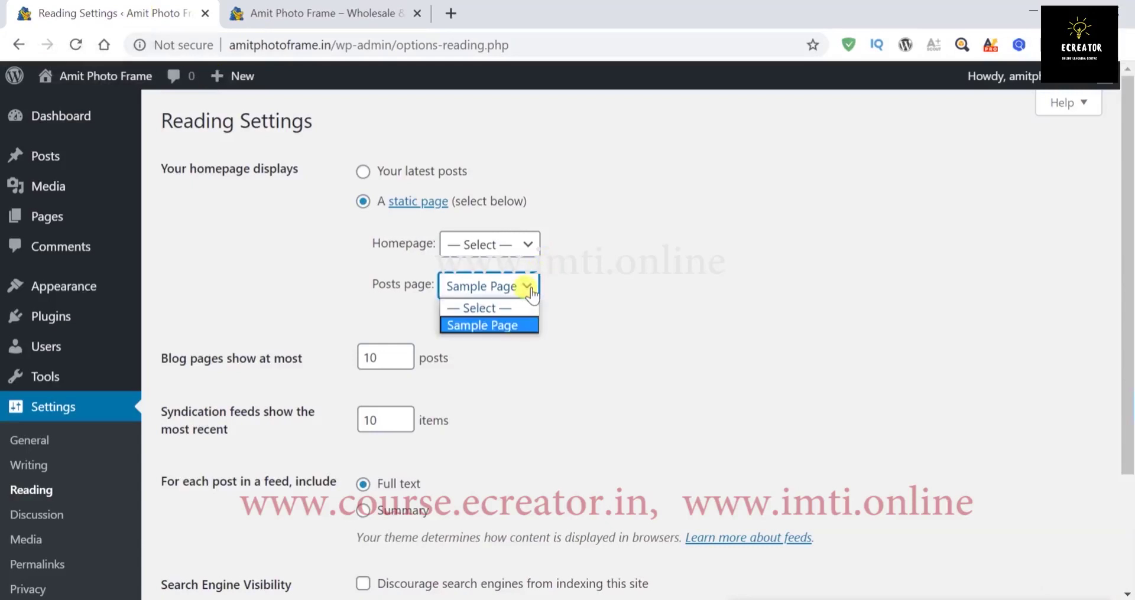
{"action": "left_click", "coordinate": [497, 307]}
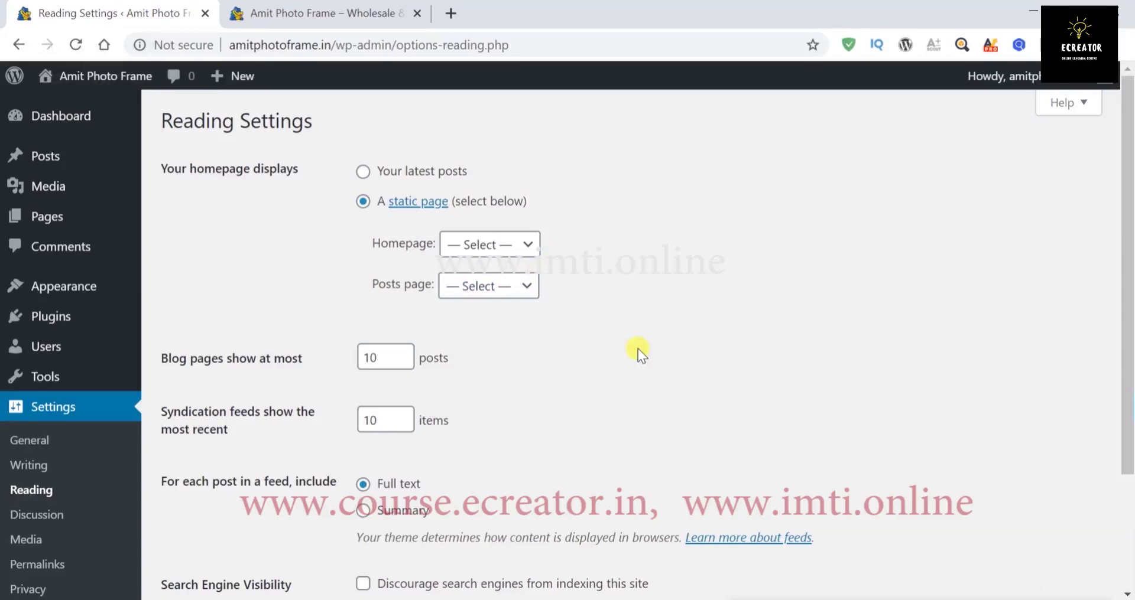
- Open the Permalink settings, choose the Post name structure, and save the changes
{"action": "scroll", "coordinate": [637, 348], "scroll_direction": "down", "scroll_amount": 3}
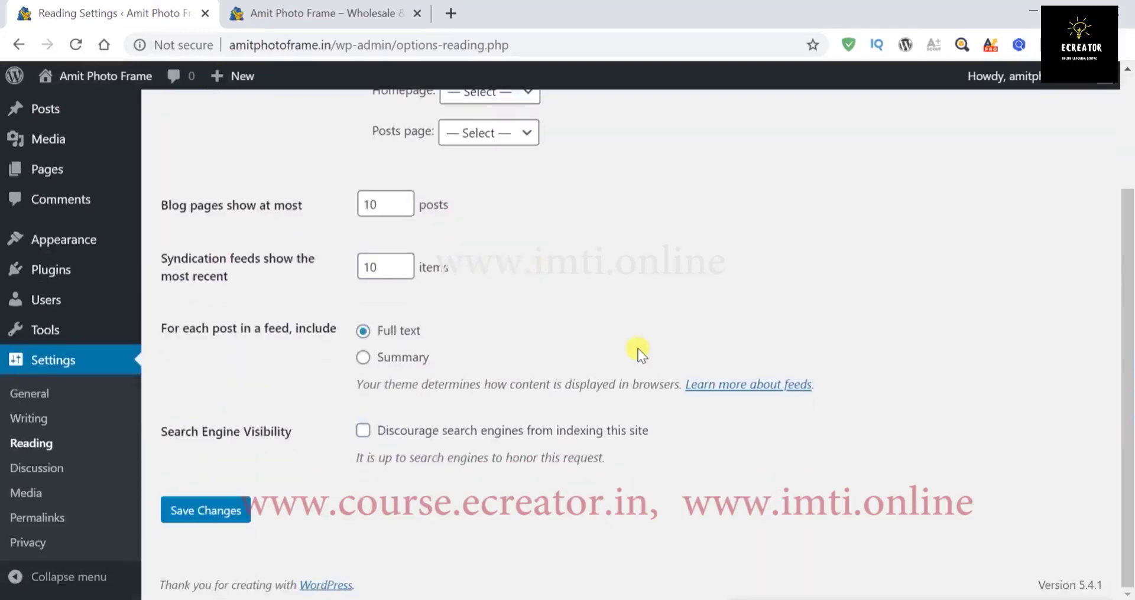
{"action": "left_click", "coordinate": [30, 518]}
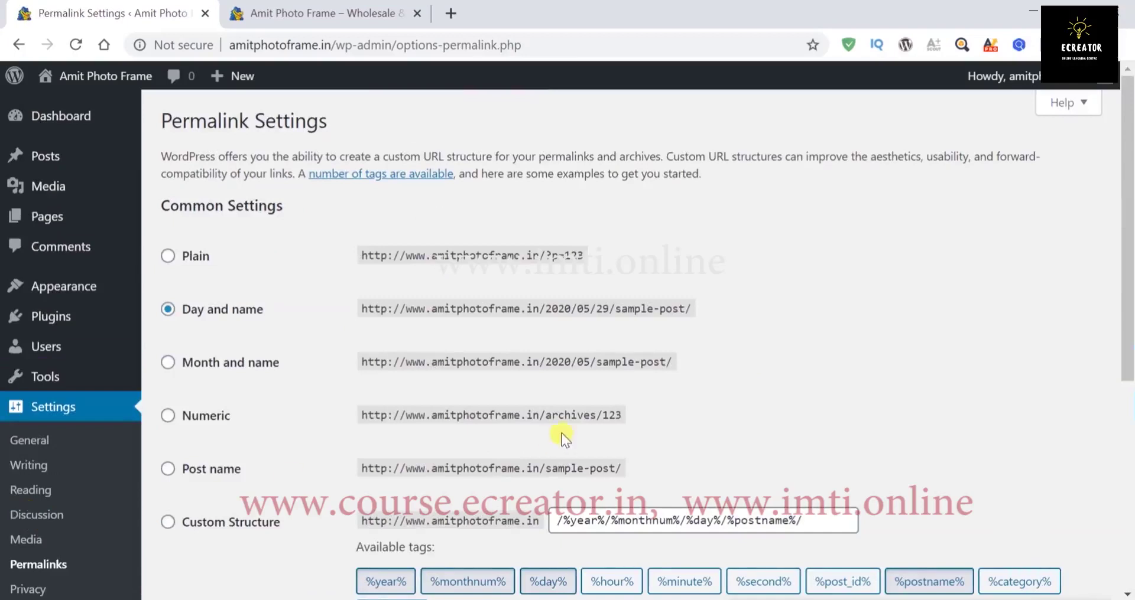
{"action": "scroll", "coordinate": [816, 406], "scroll_direction": "down", "scroll_amount": 2}
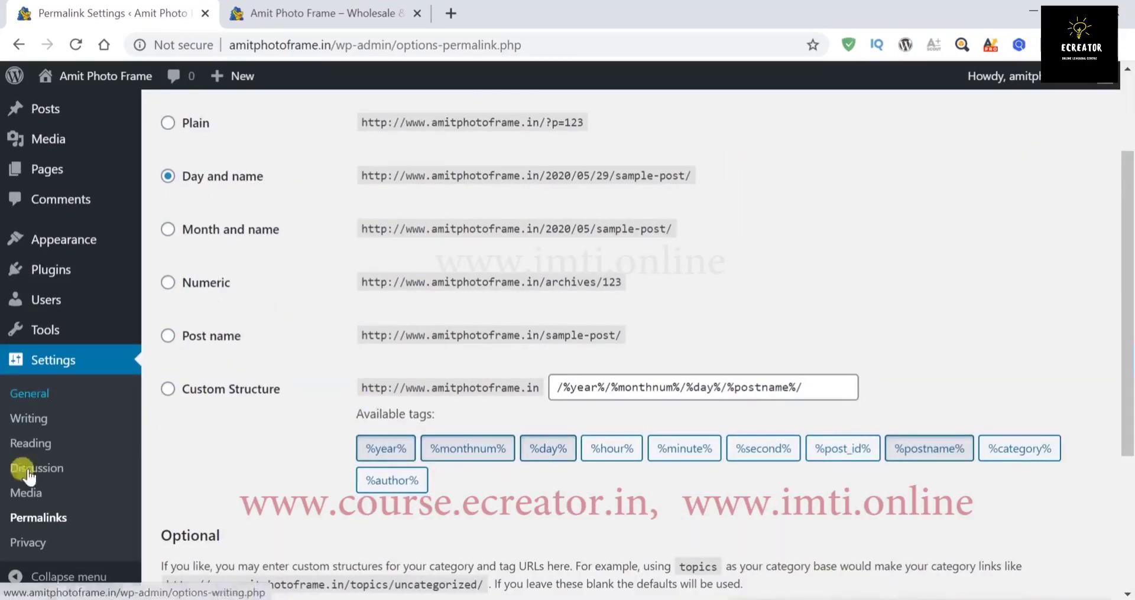
{"action": "scroll", "coordinate": [221, 460], "scroll_direction": "up", "scroll_amount": 1}
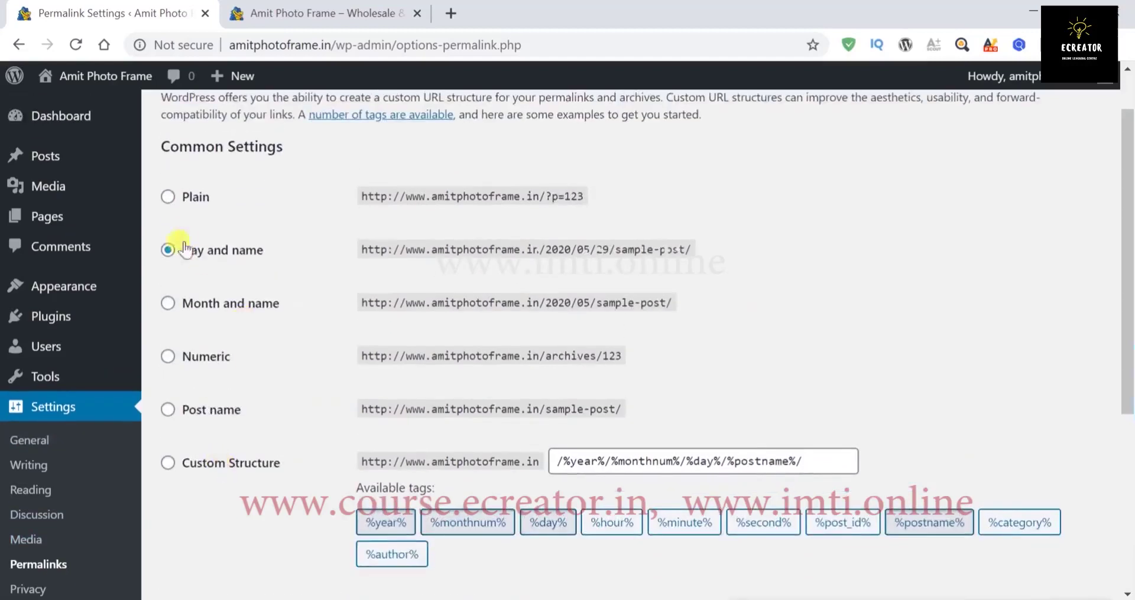
{"action": "left_click", "coordinate": [167, 411]}
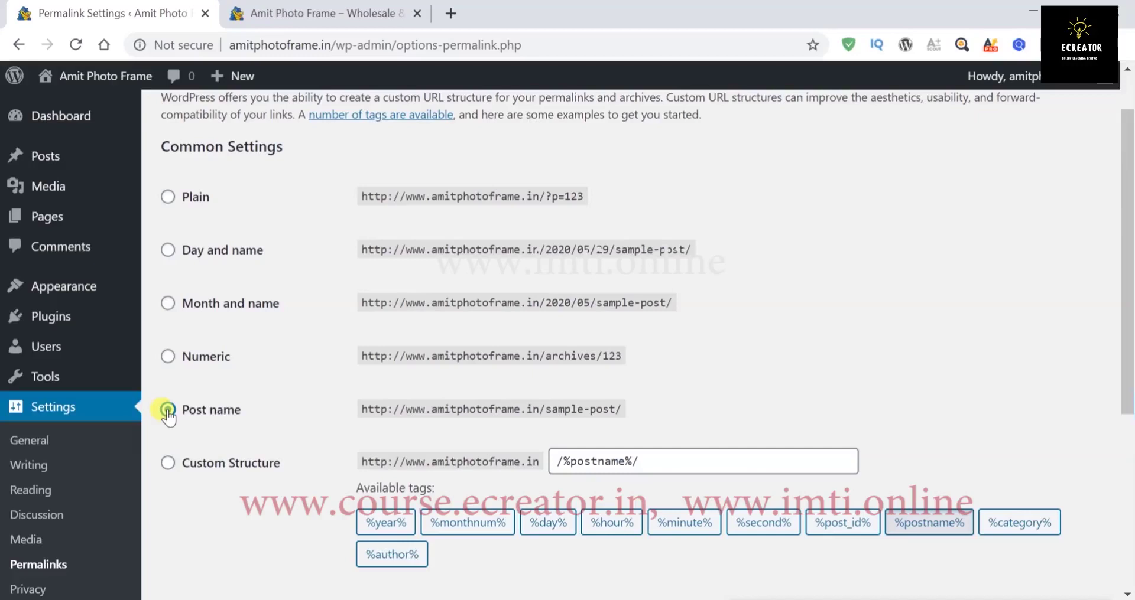
{"action": "scroll", "coordinate": [254, 532], "scroll_direction": "down", "scroll_amount": 5}
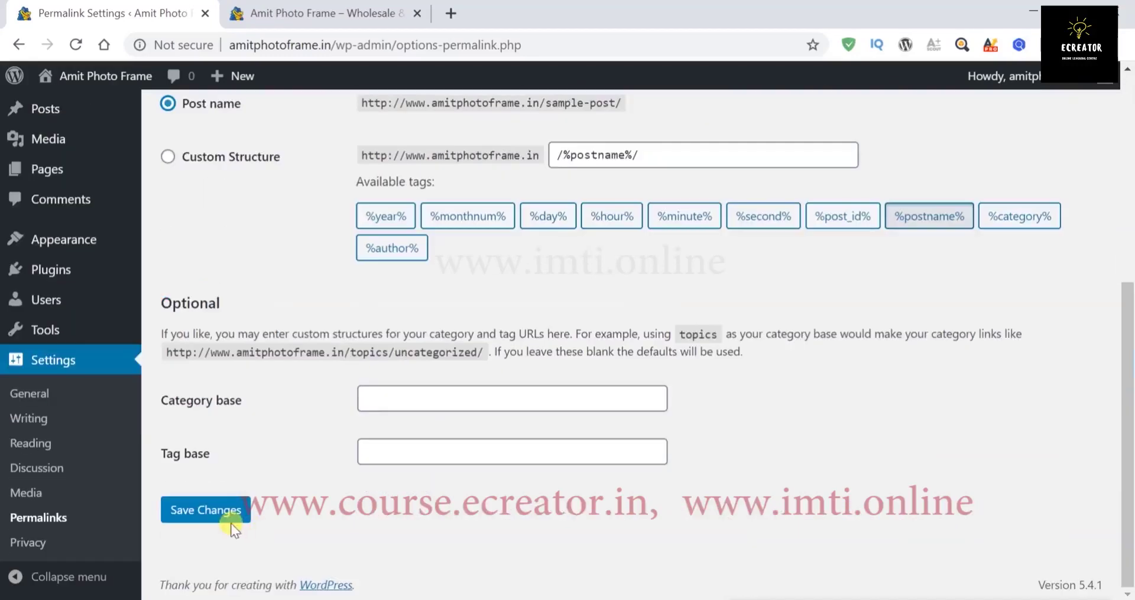
{"action": "left_click", "coordinate": [232, 524]}
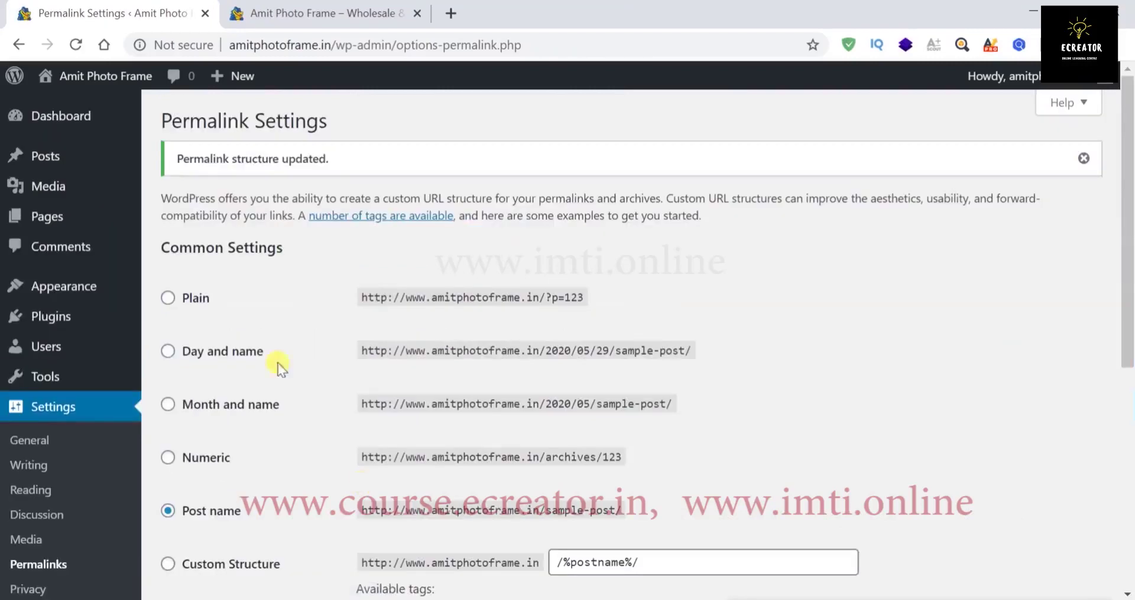
- Collapse the admin menu and expand it again
{"action": "scroll", "coordinate": [177, 520], "scroll_direction": "down", "scroll_amount": 7}
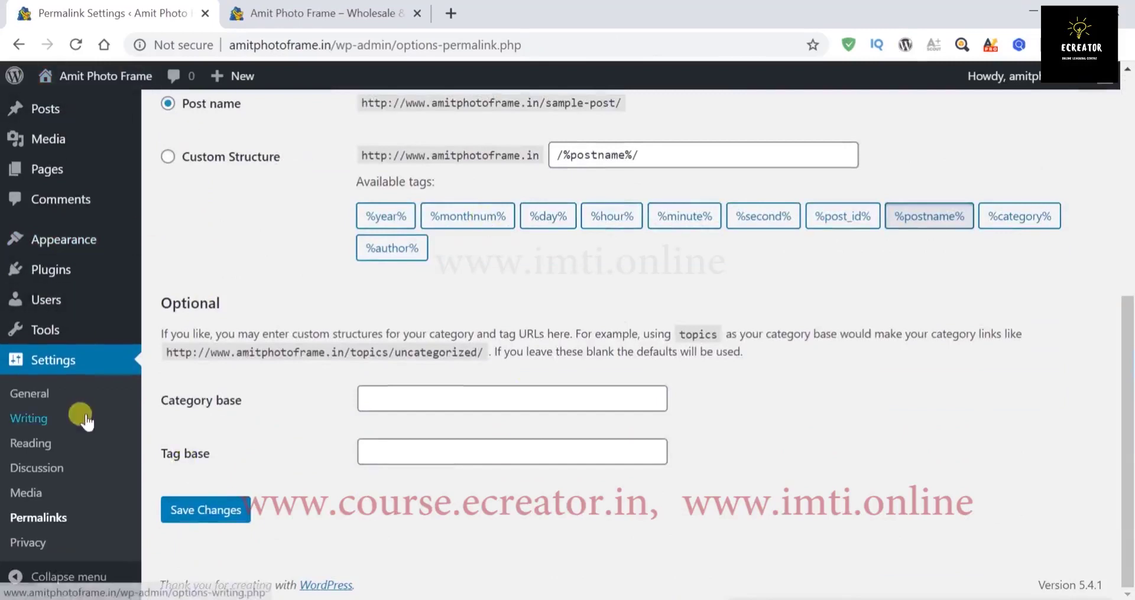
{"action": "left_click", "coordinate": [70, 577]}
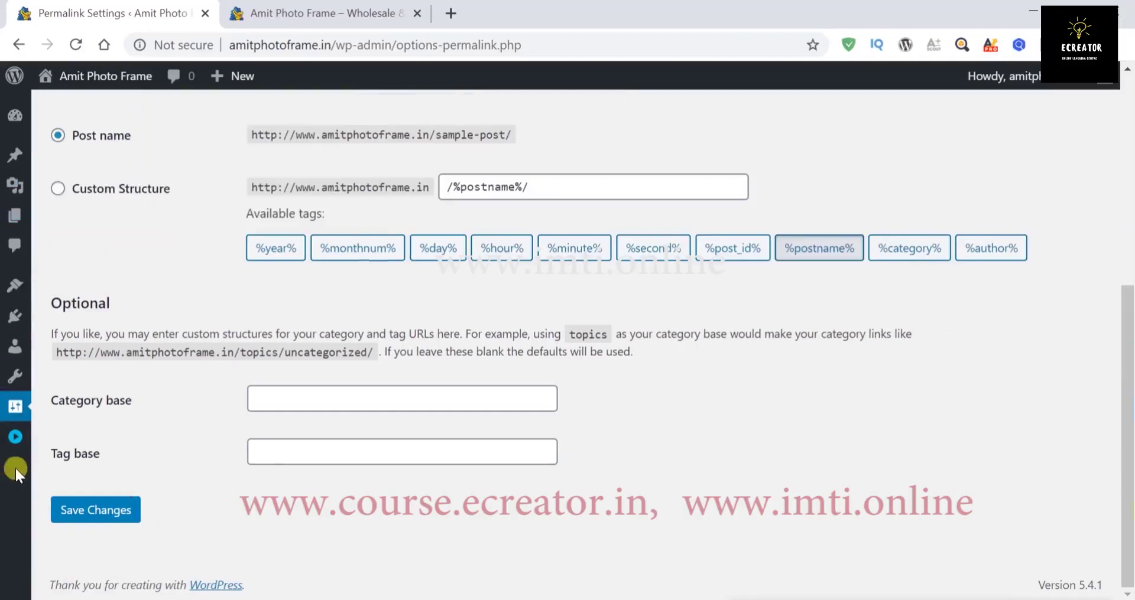
{"action": "left_click", "coordinate": [14, 438]}
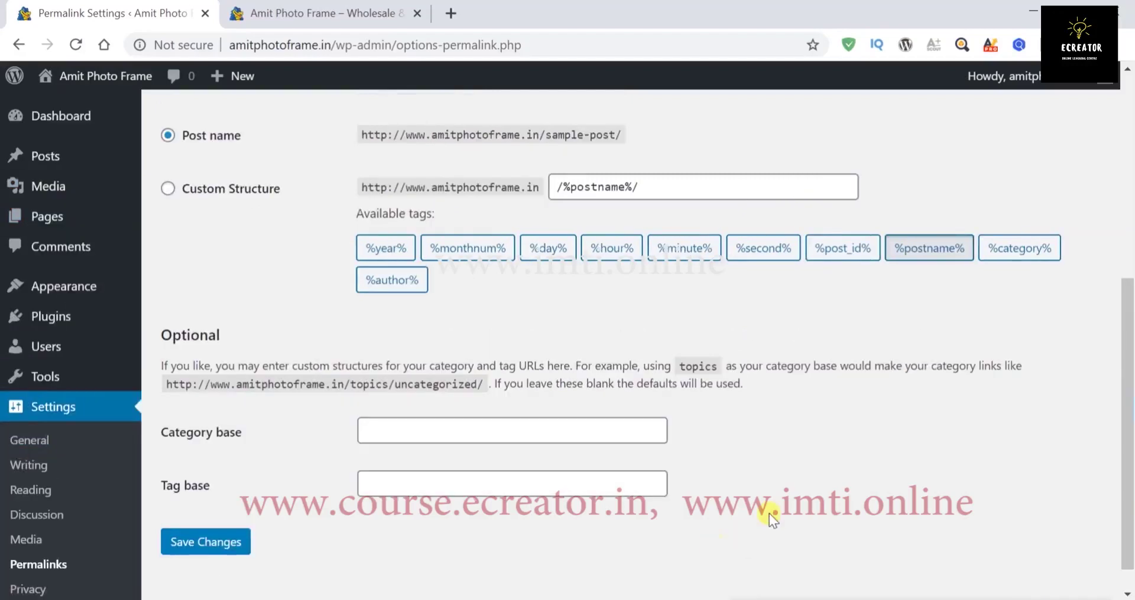
- Review the Posts, Pages, Appearance, Users and Plugins entries of the admin menu and the rest of the Permalink settings
{"action": "scroll", "coordinate": [768, 513], "scroll_direction": "down", "scroll_amount": 1}
{"action": "scroll", "coordinate": [768, 513], "scroll_direction": "up", "scroll_amount": 6}
{"action": "scroll", "coordinate": [768, 513], "scroll_direction": "up", "scroll_amount": 1}
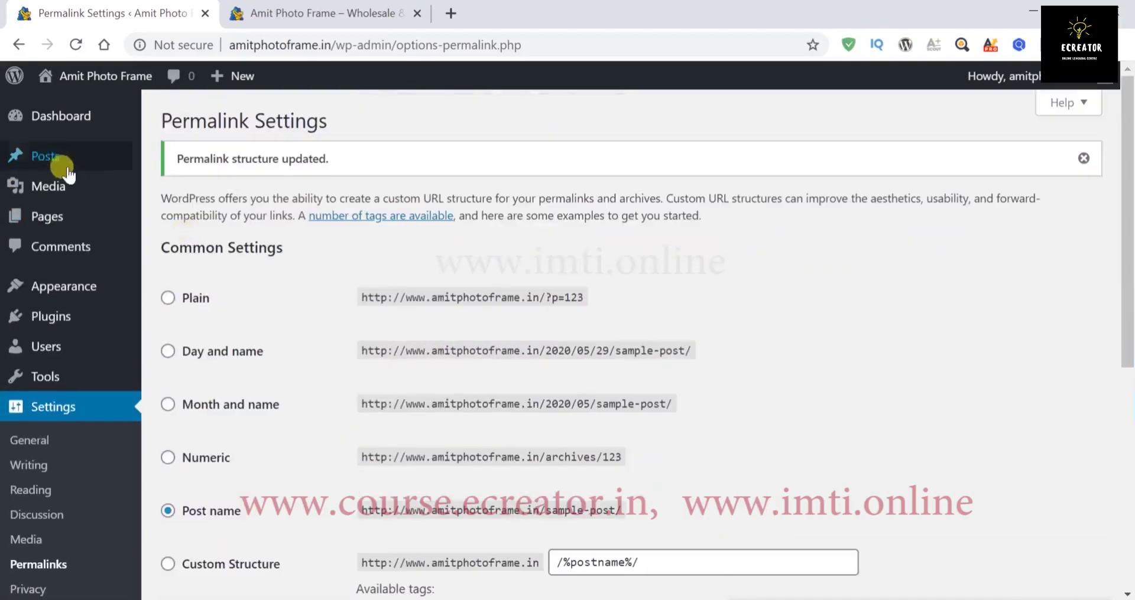
{"action": "mouse_move", "coordinate": [68, 160]}
{"action": "mouse_move", "coordinate": [71, 221]}
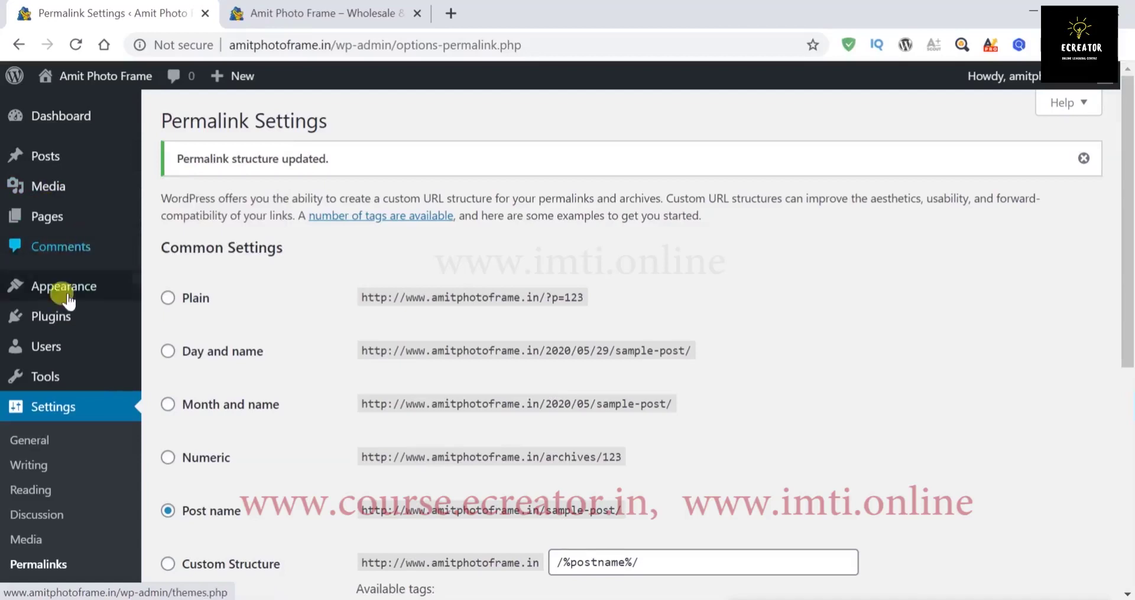
{"action": "mouse_move", "coordinate": [78, 296]}
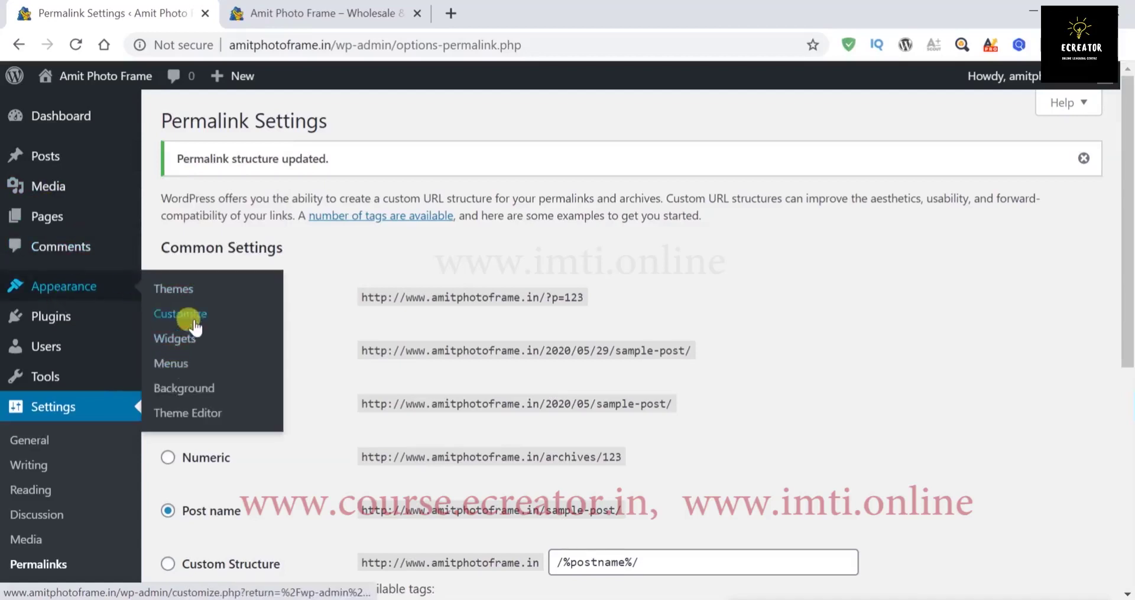
{"action": "mouse_move", "coordinate": [87, 353]}
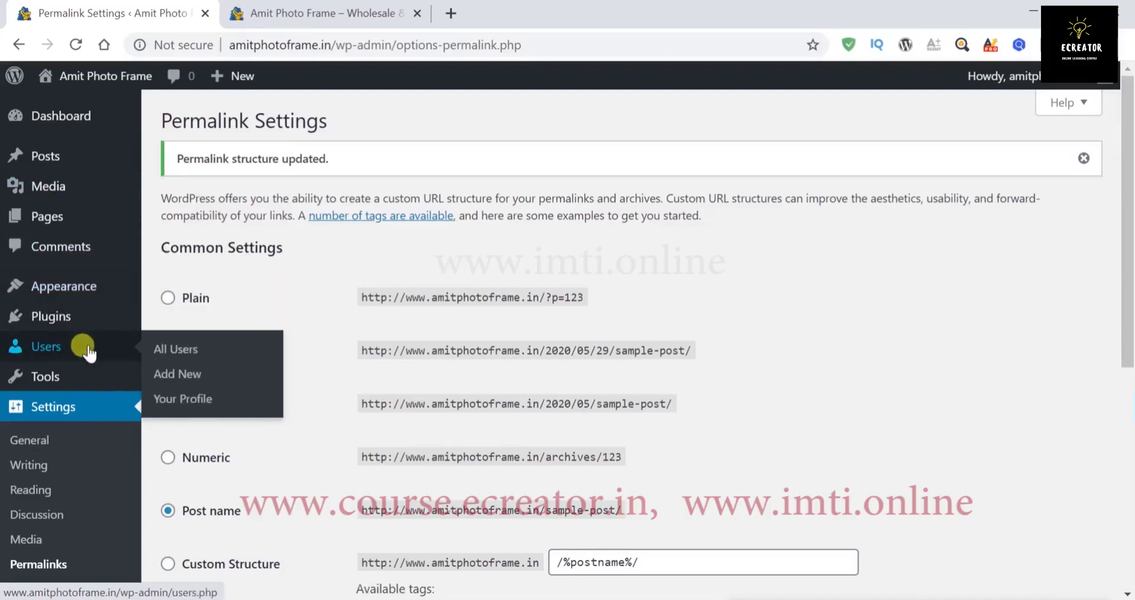
{"action": "mouse_move", "coordinate": [88, 323]}
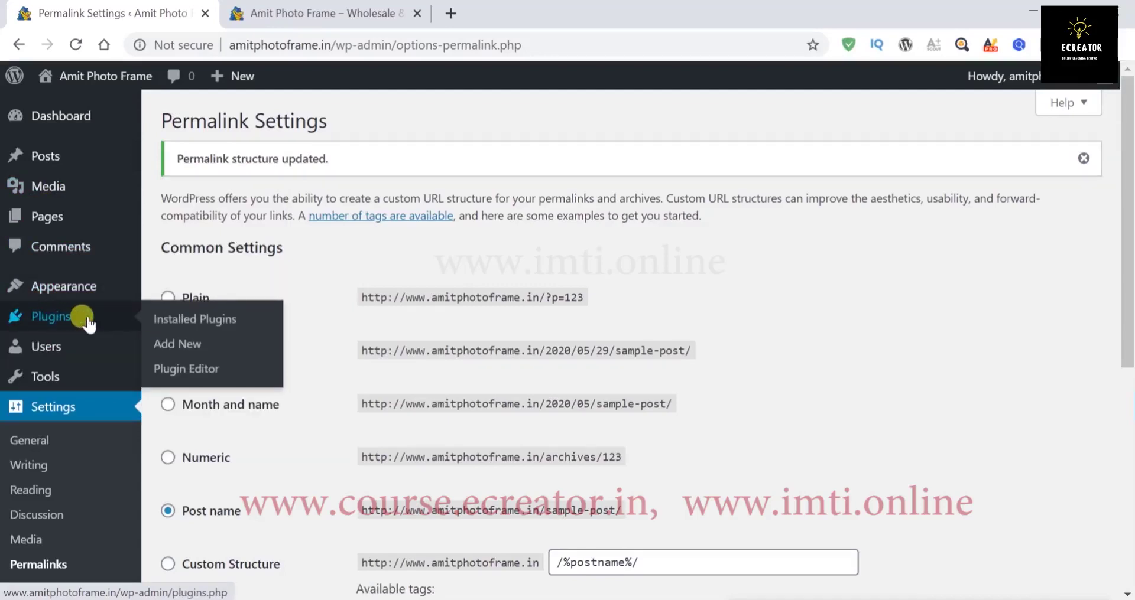
{"action": "scroll", "coordinate": [65, 485], "scroll_direction": "down", "scroll_amount": 2}
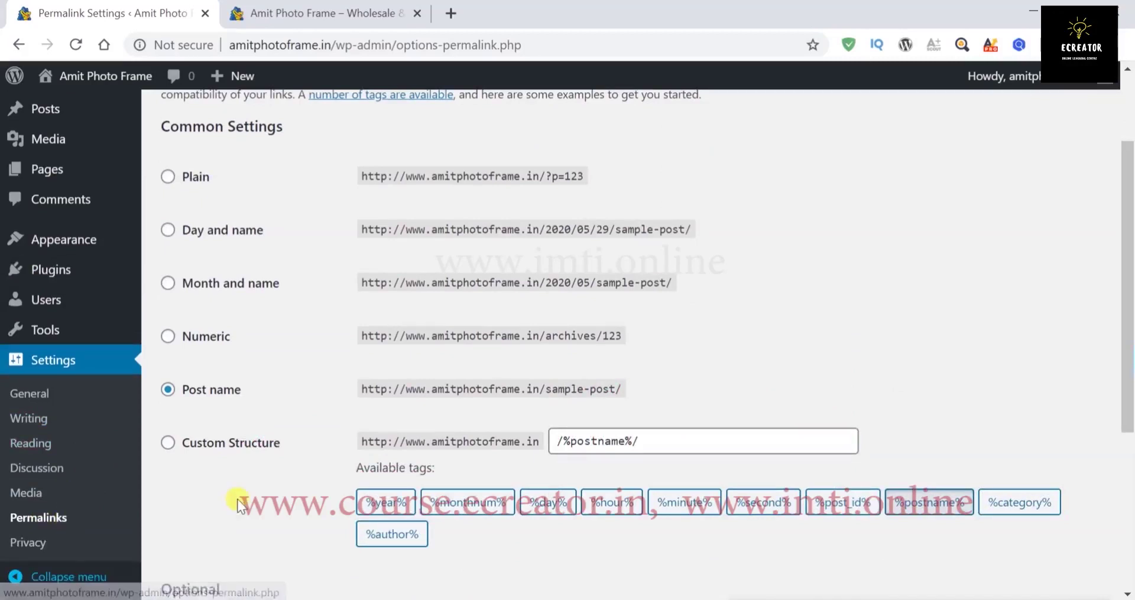
{"action": "scroll", "coordinate": [239, 502], "scroll_direction": "down", "scroll_amount": 5}
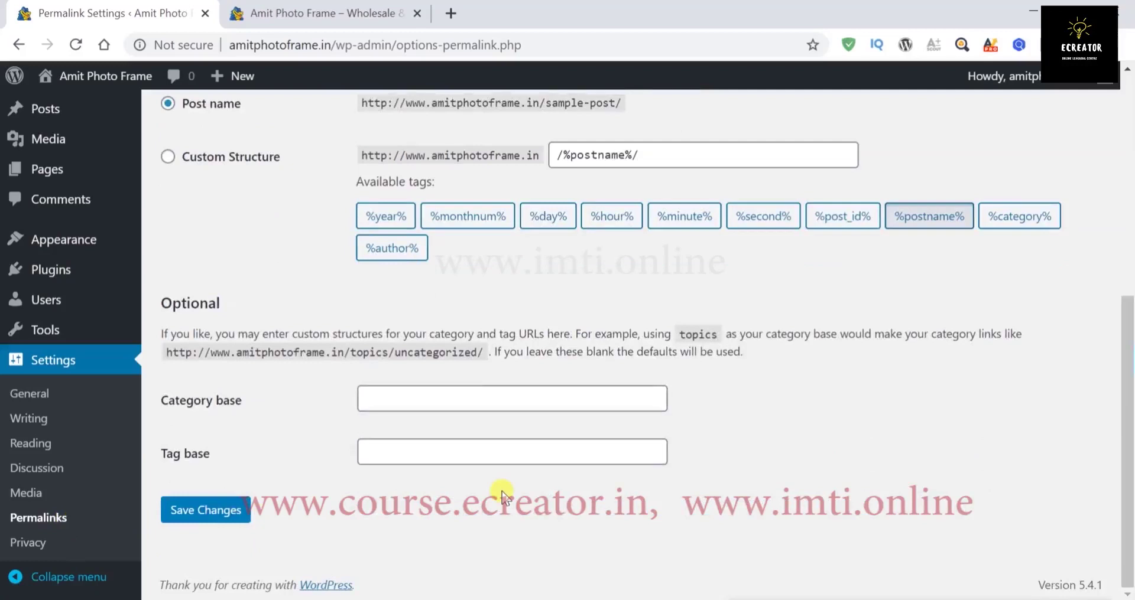